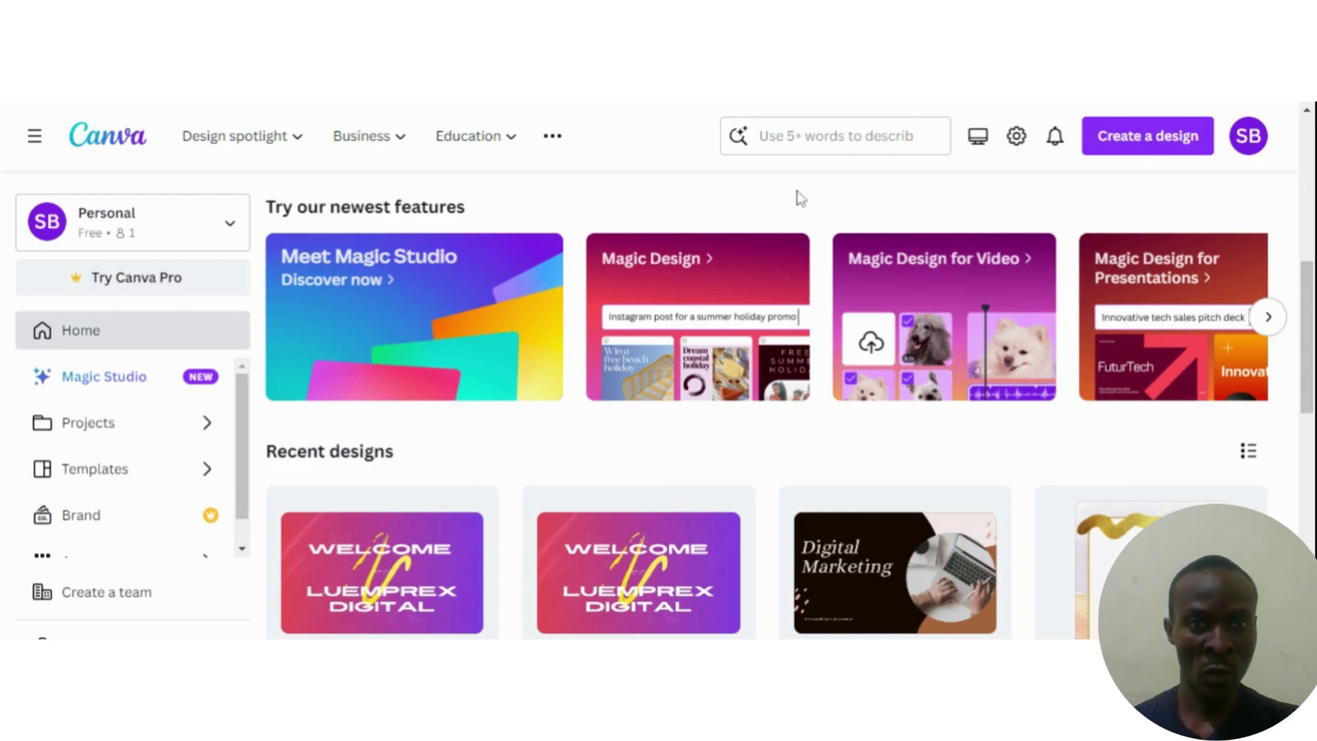
- Create a new blank Video design with a single empty 5-second page
left_click(1152, 144)
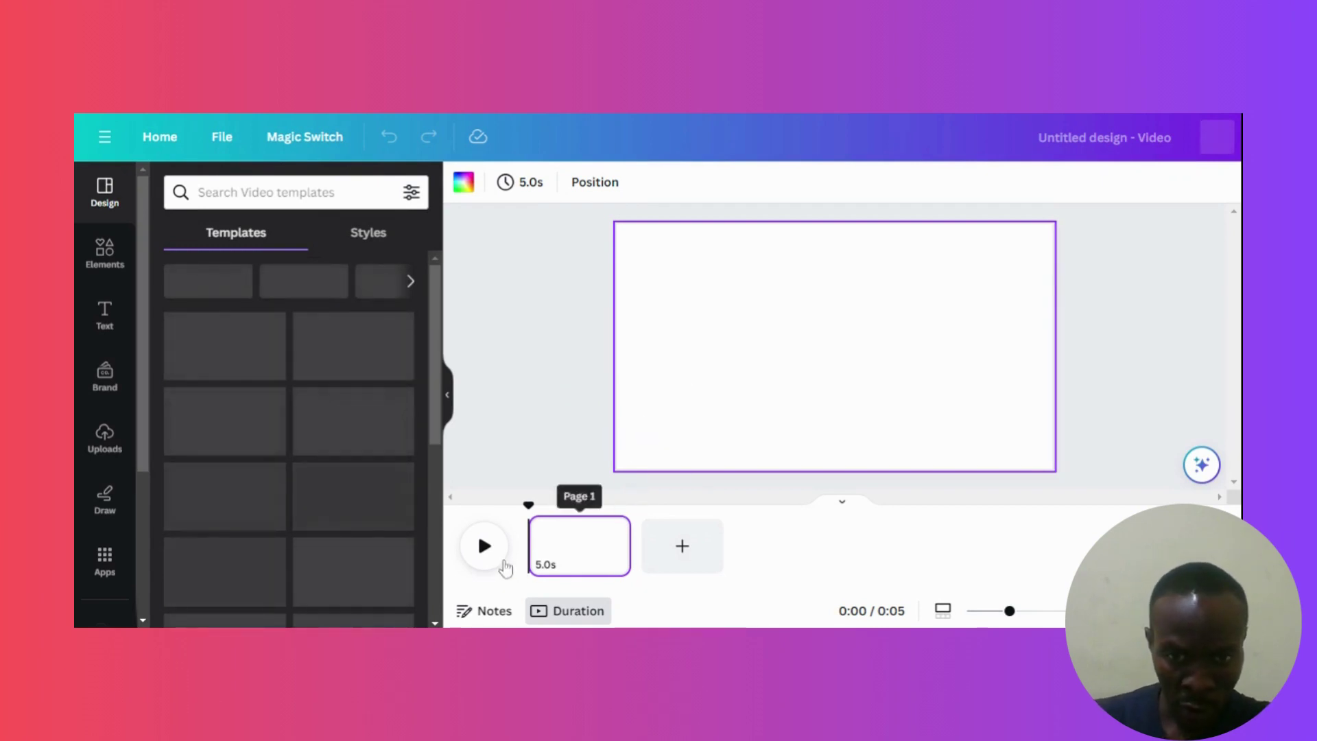
- Preview the empty page, glance at Elements, then bring up the page's Background color choices
left_click(488, 553)
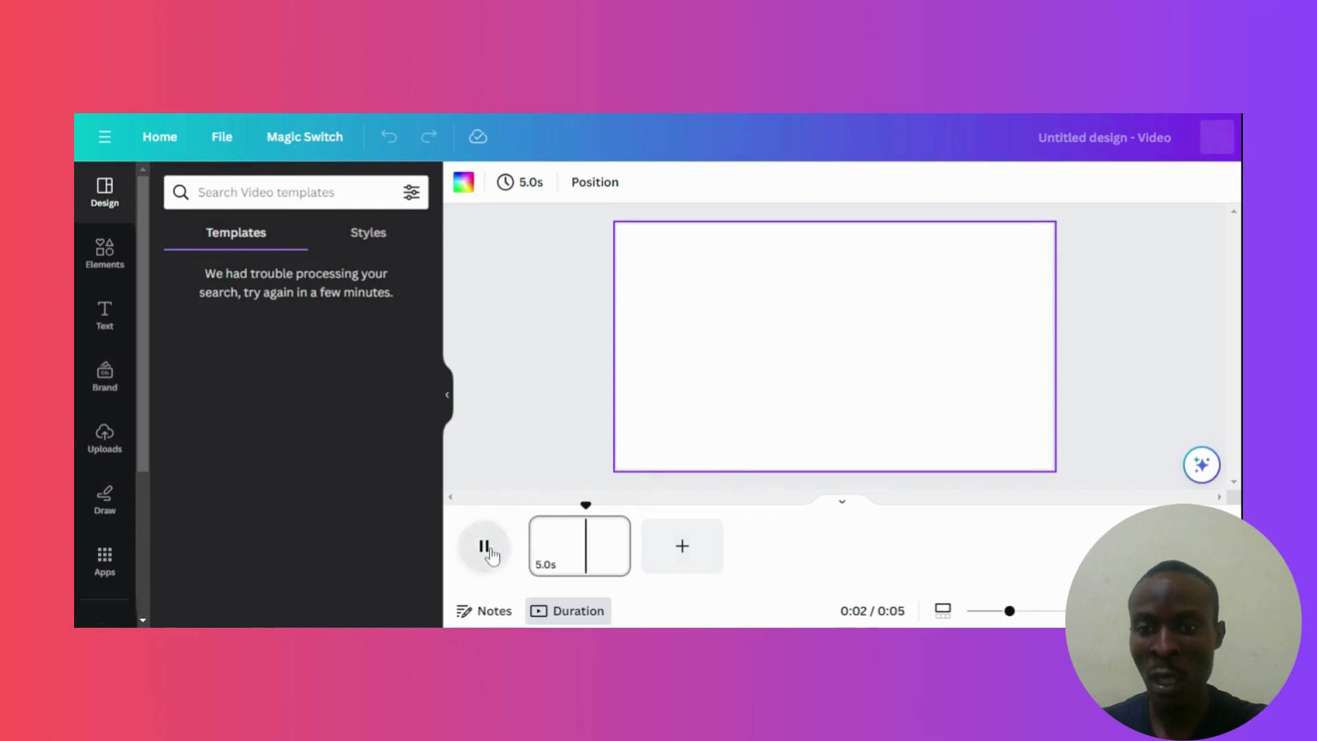
left_click(488, 549)
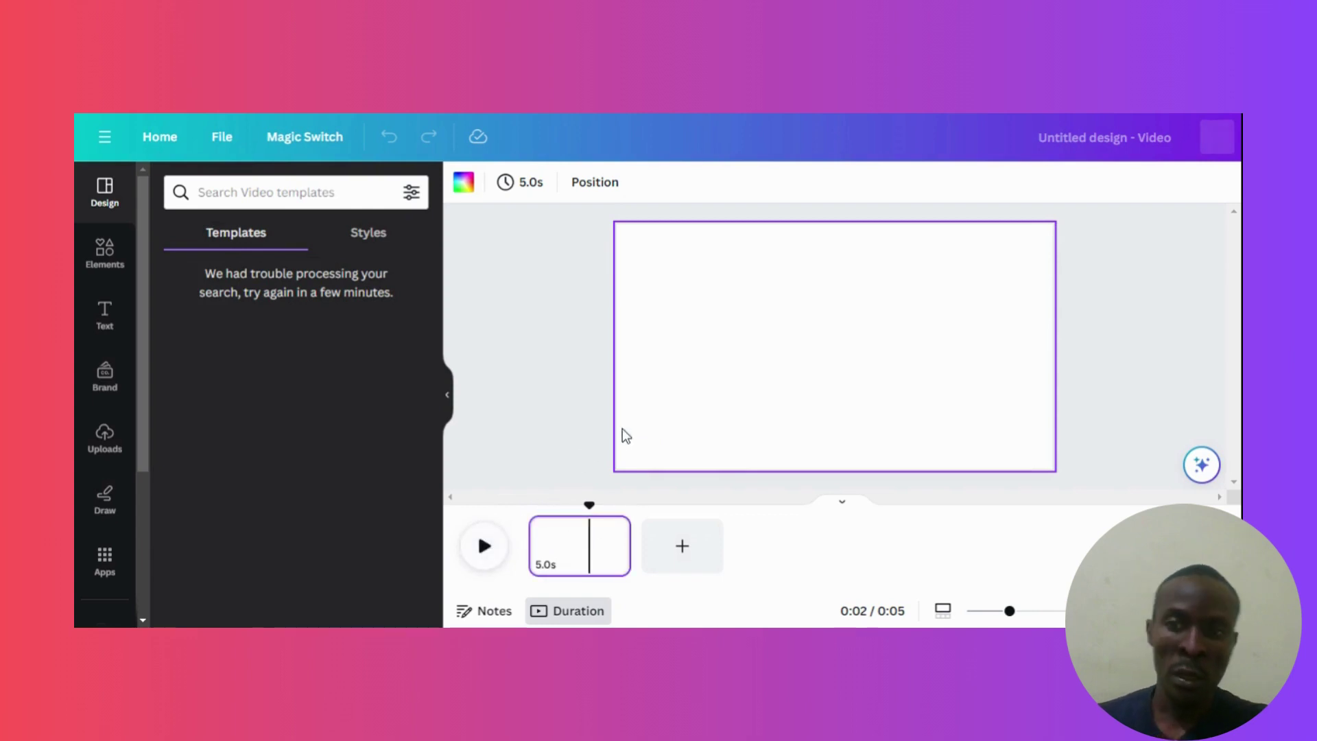
left_click(118, 241)
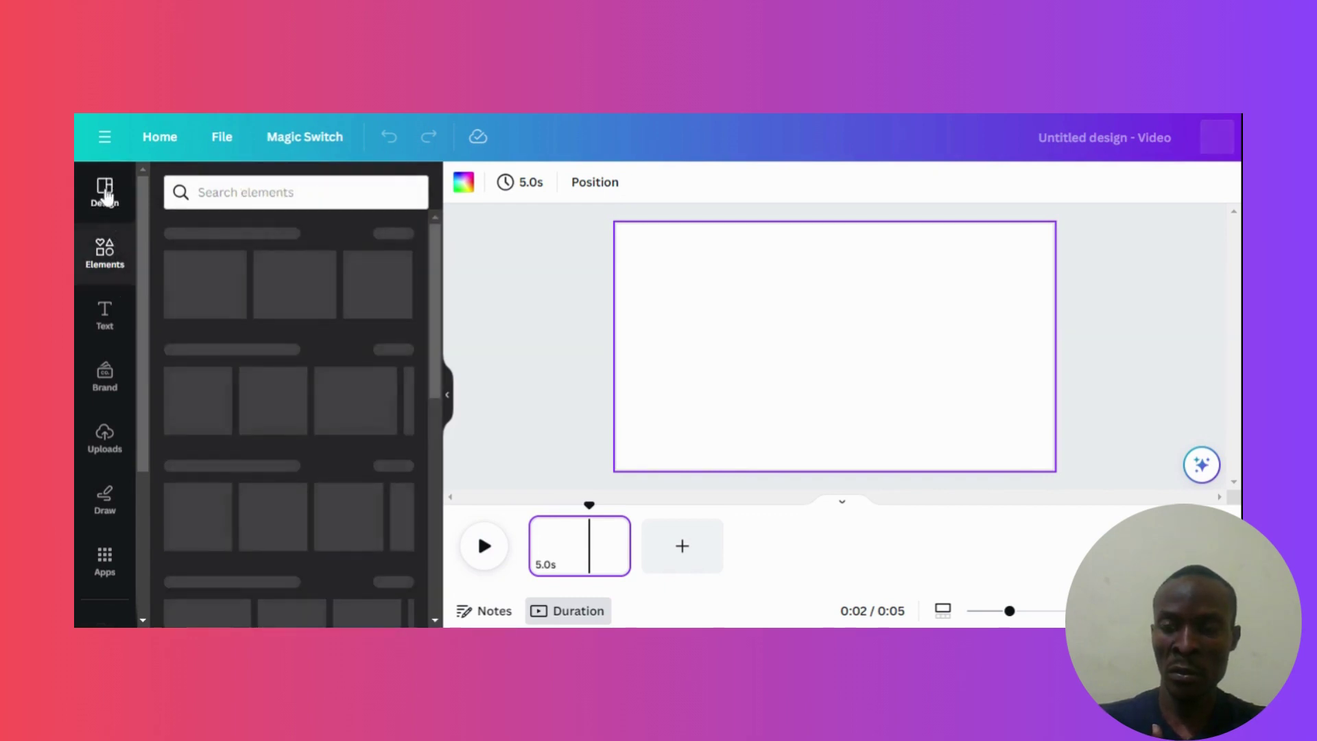
left_click(105, 190)
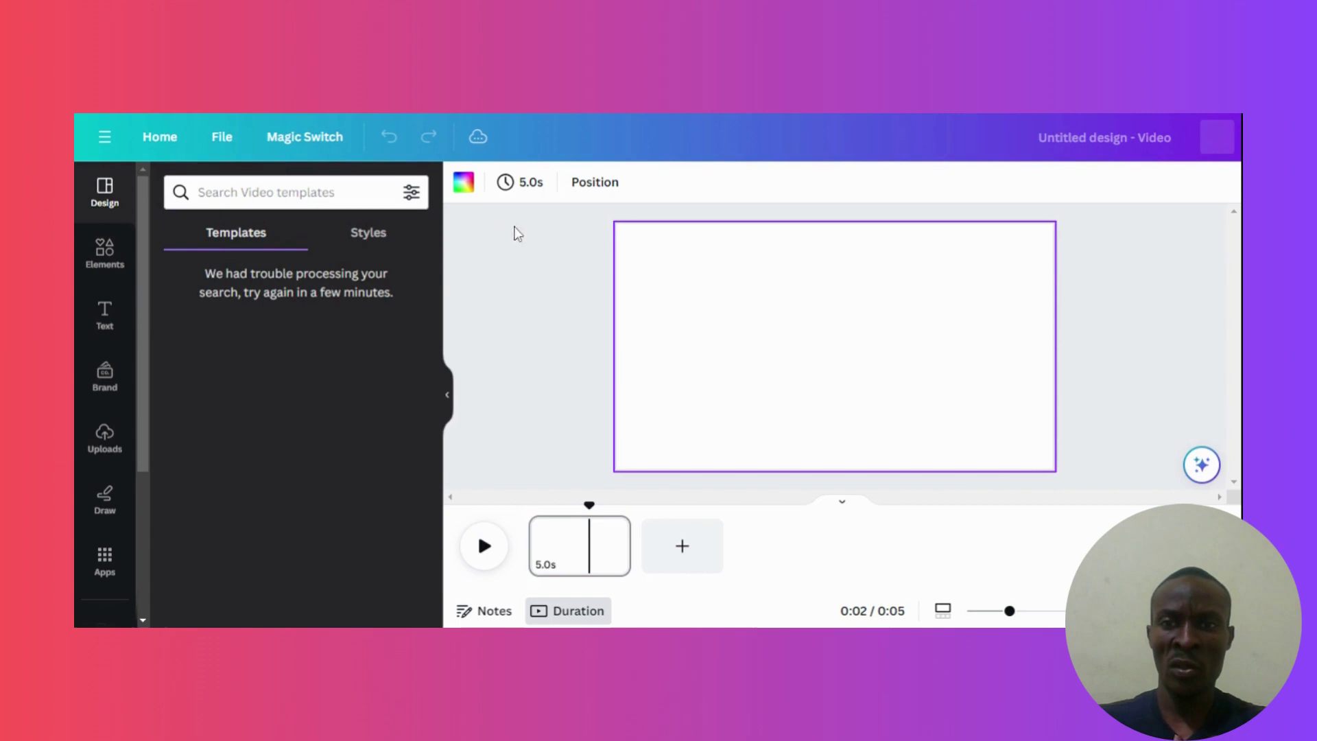
left_click(463, 183)
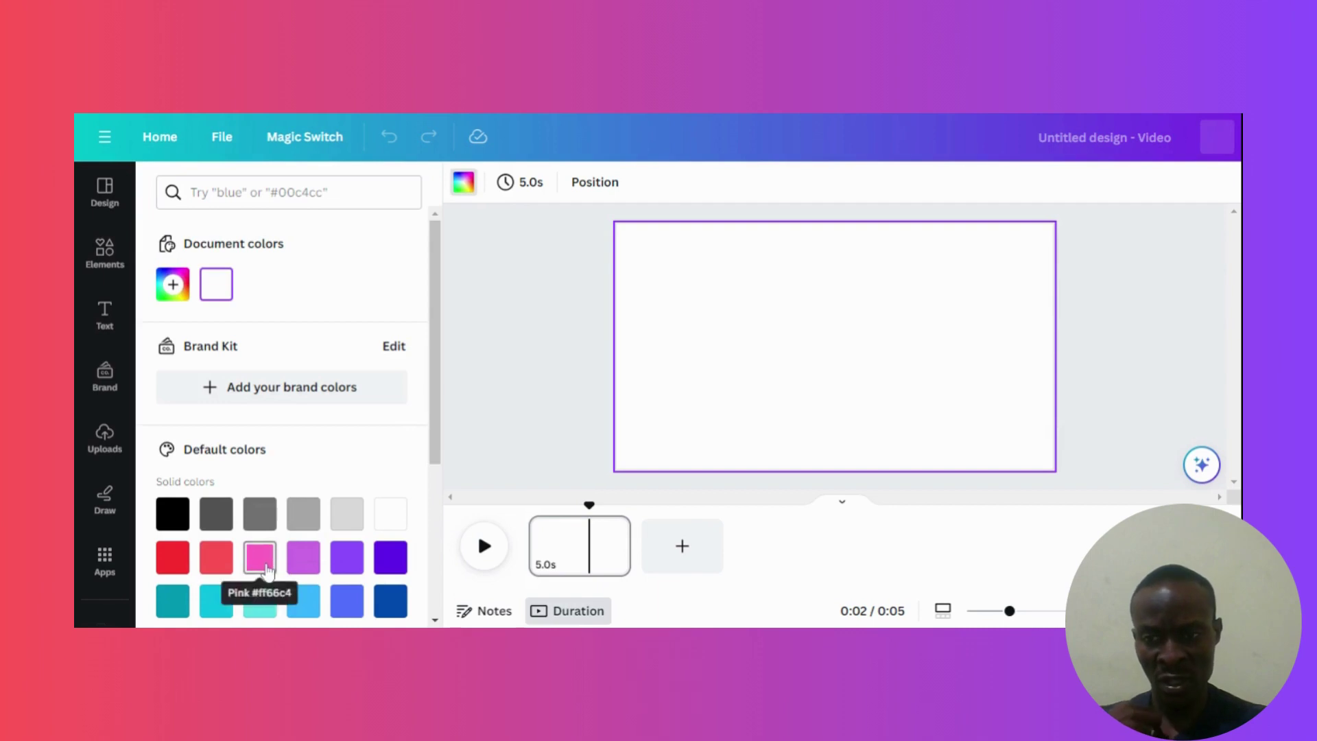
- Try pink and a red-purple gradient, then settle on a blue-to-pink gradient background
left_click(264, 568)
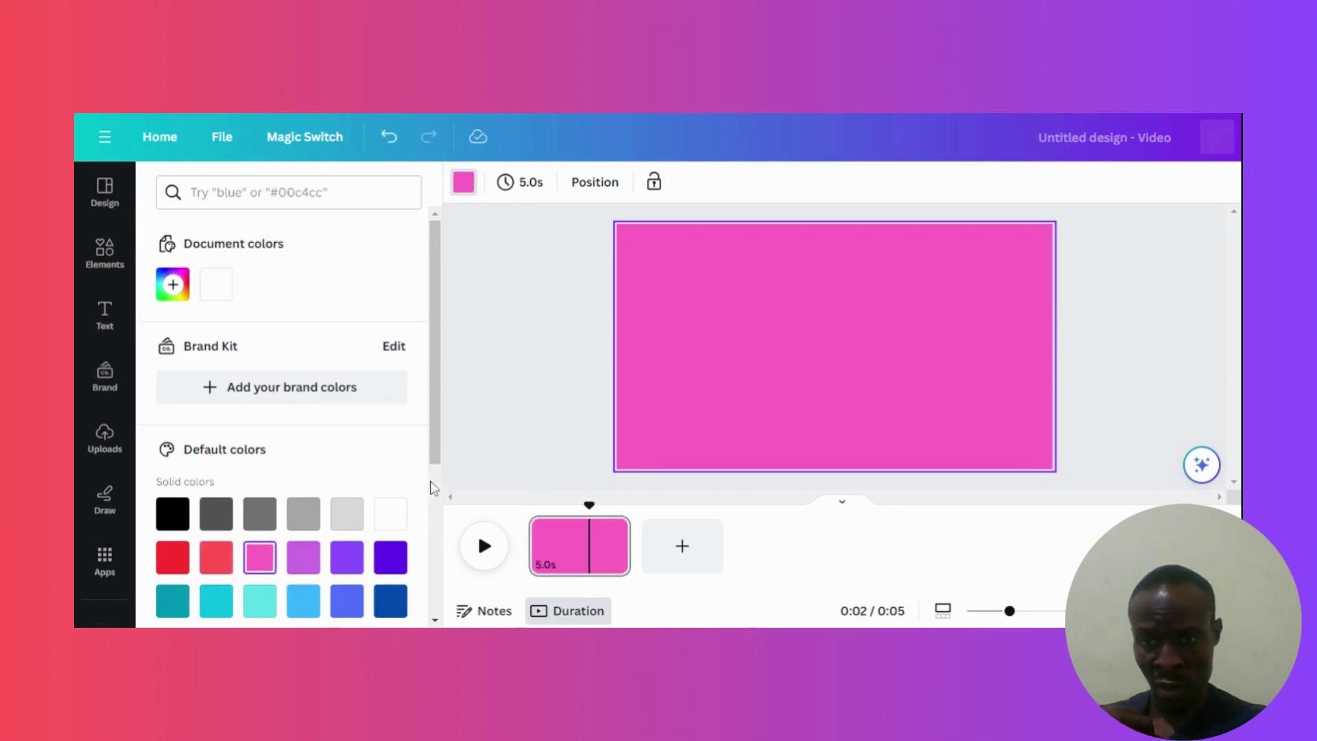
scroll(437, 554, "down", 1)
scroll(436, 554, "down", 3)
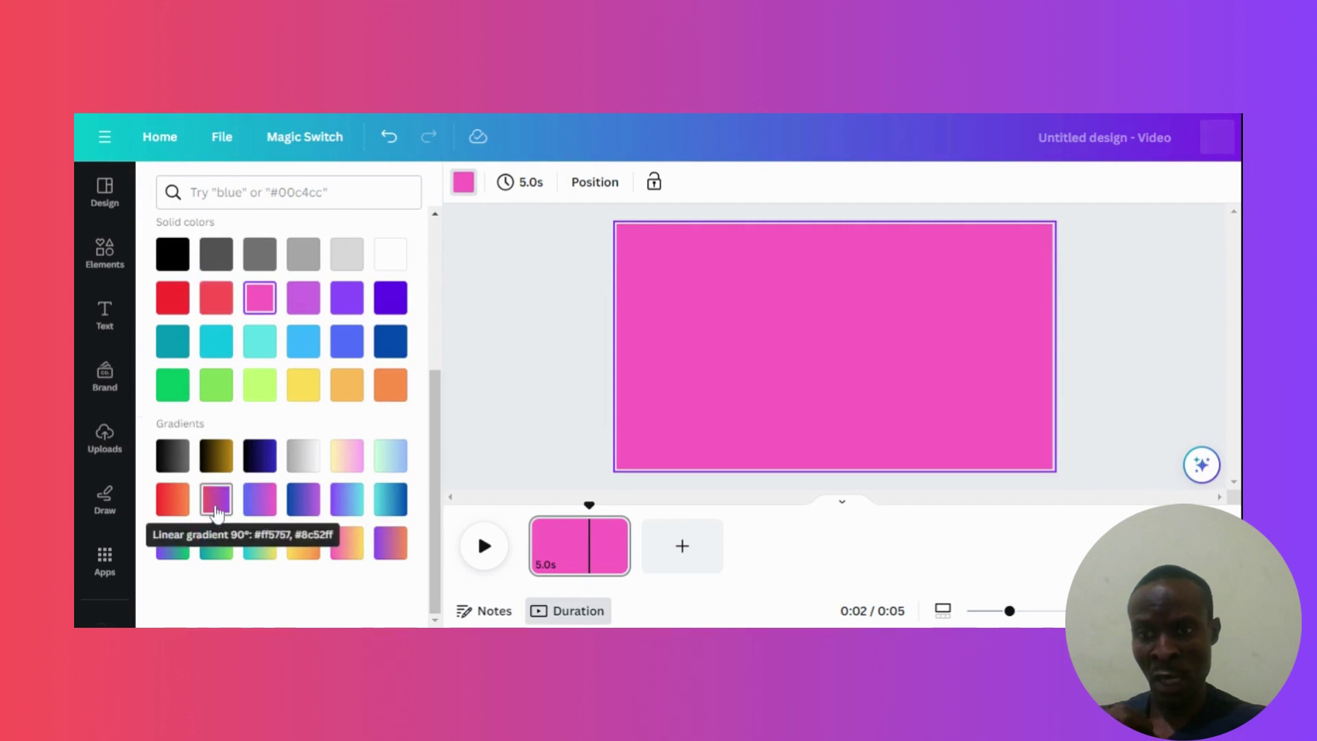
left_click(216, 509)
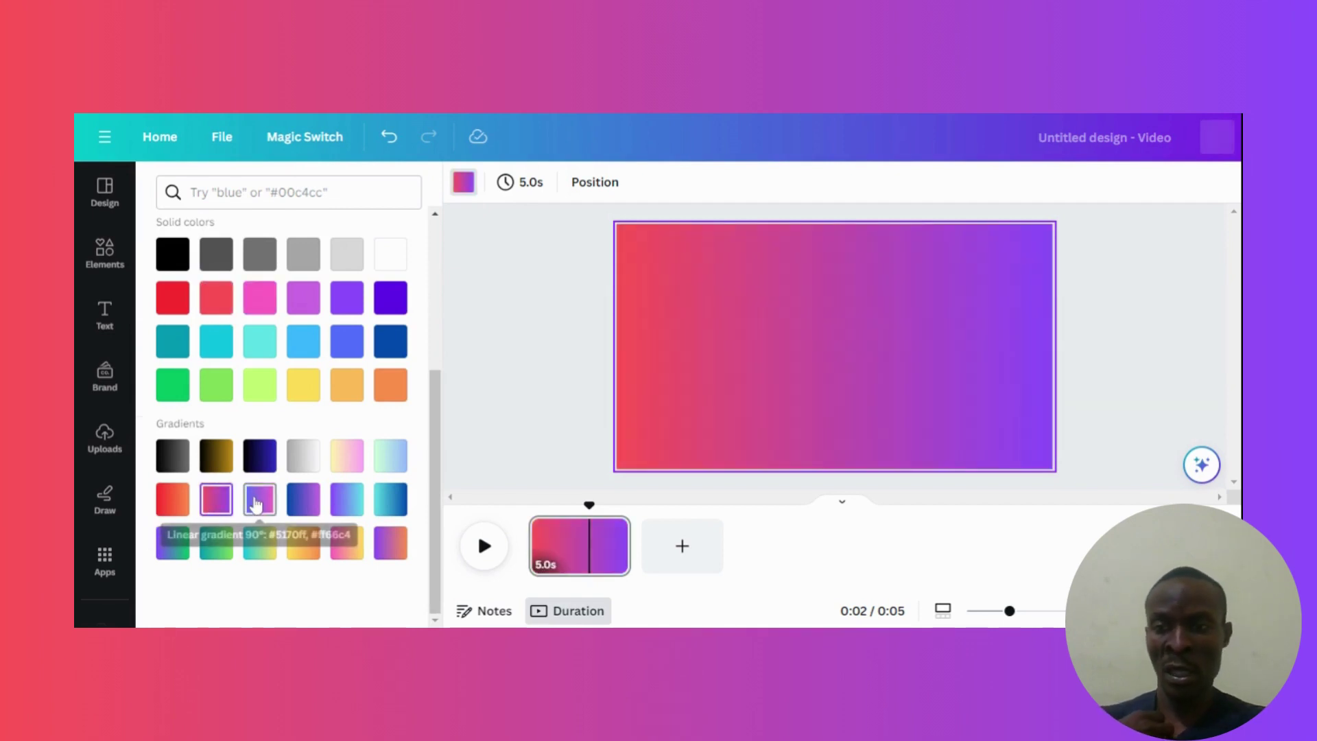
left_click(255, 504)
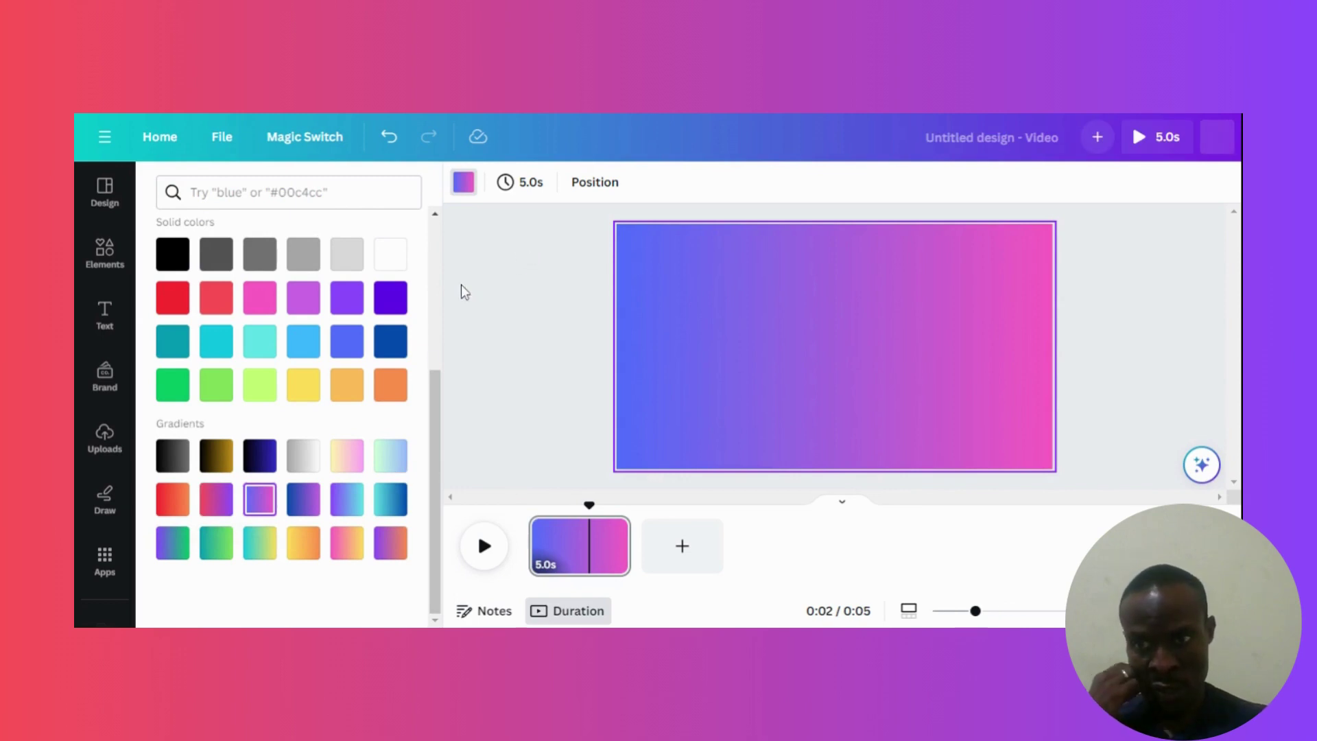
left_click(472, 263)
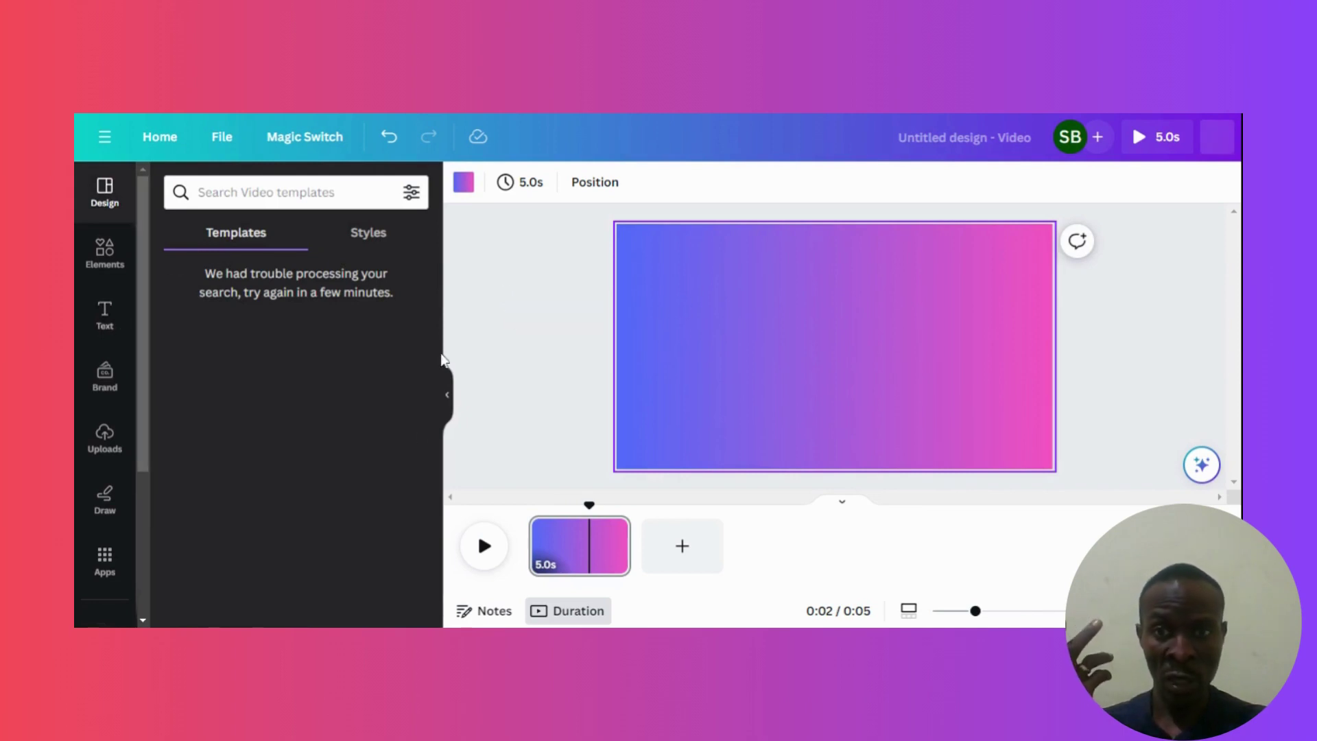
- Add a heading, delete the extra heading lines, and replace its text with 'Tutorial'
left_click(107, 317)
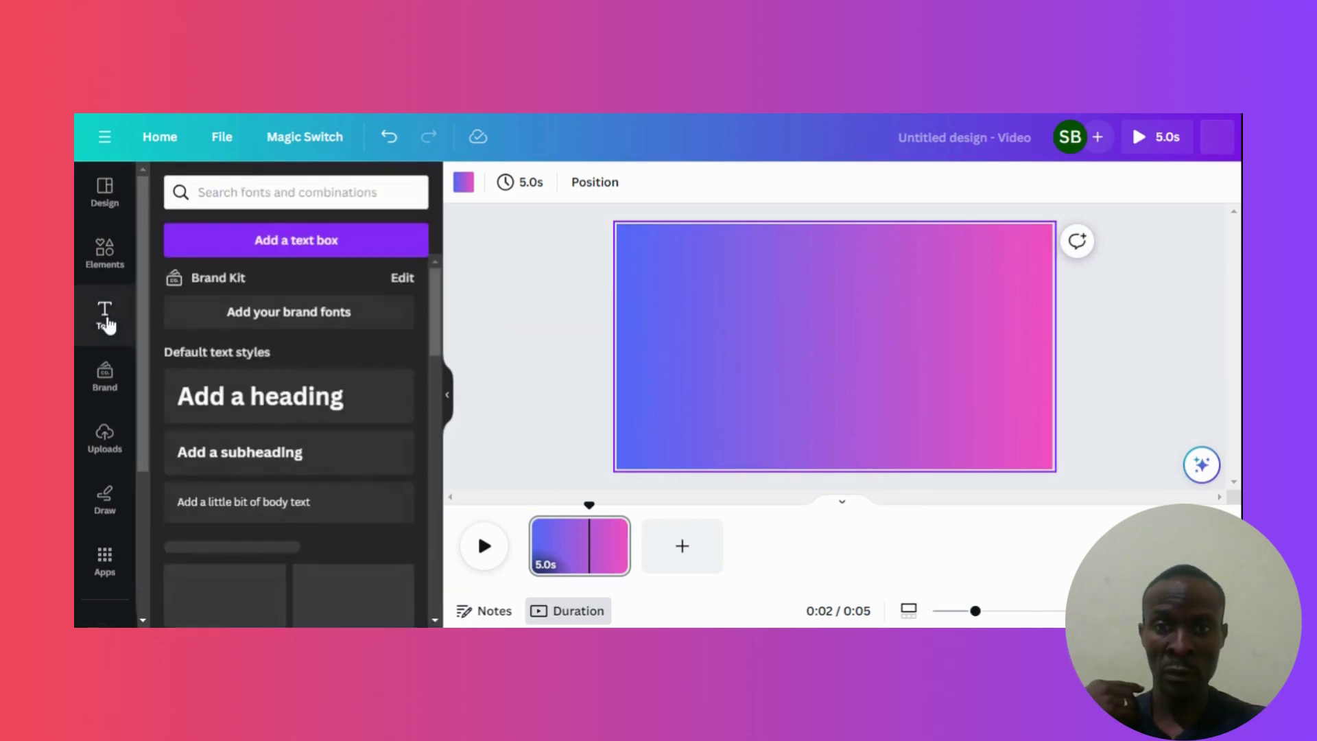
left_click(274, 397)
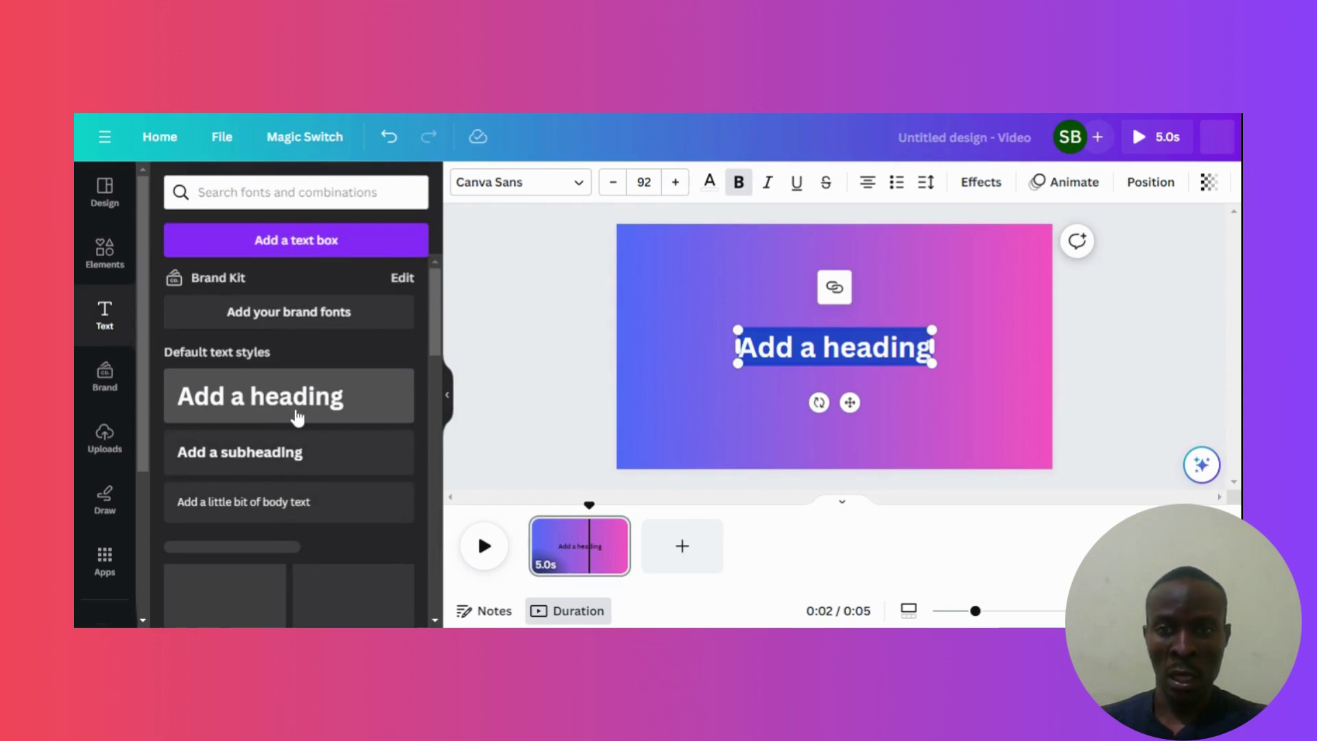
triple_click(297, 416)
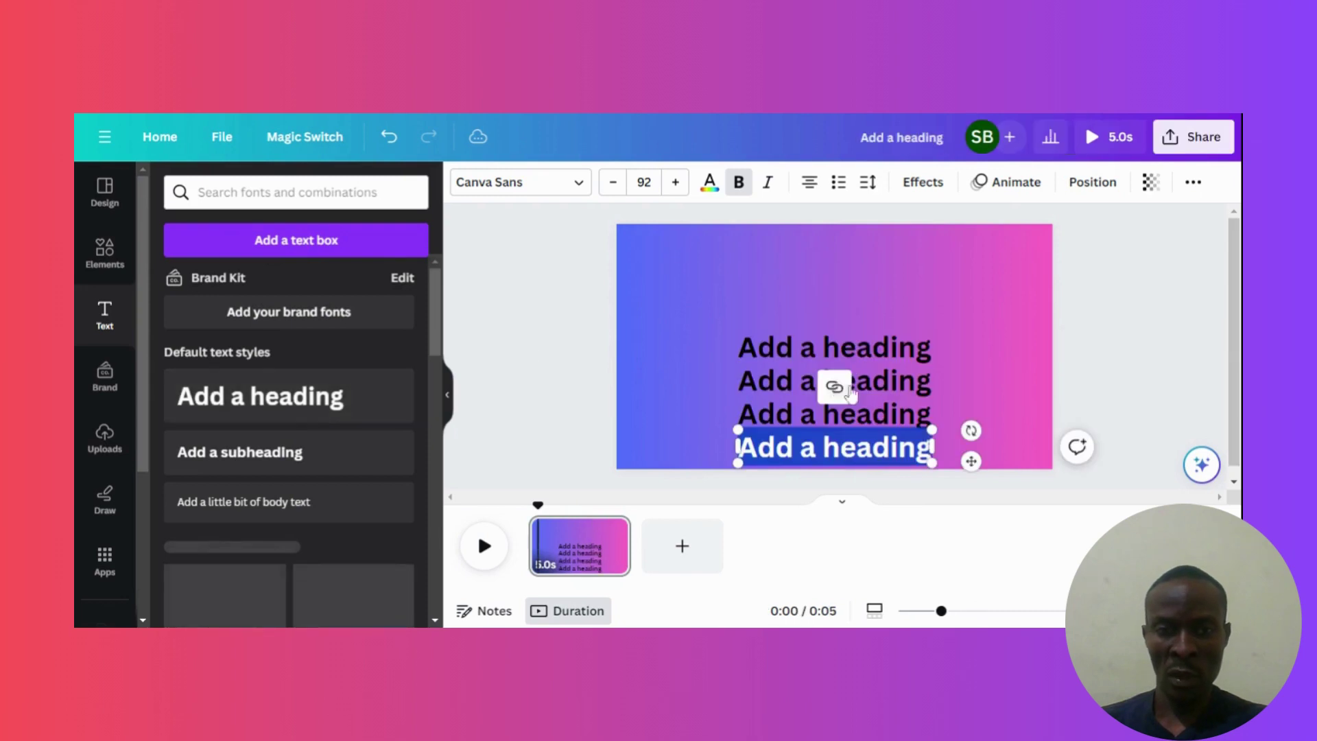
key("Delete")
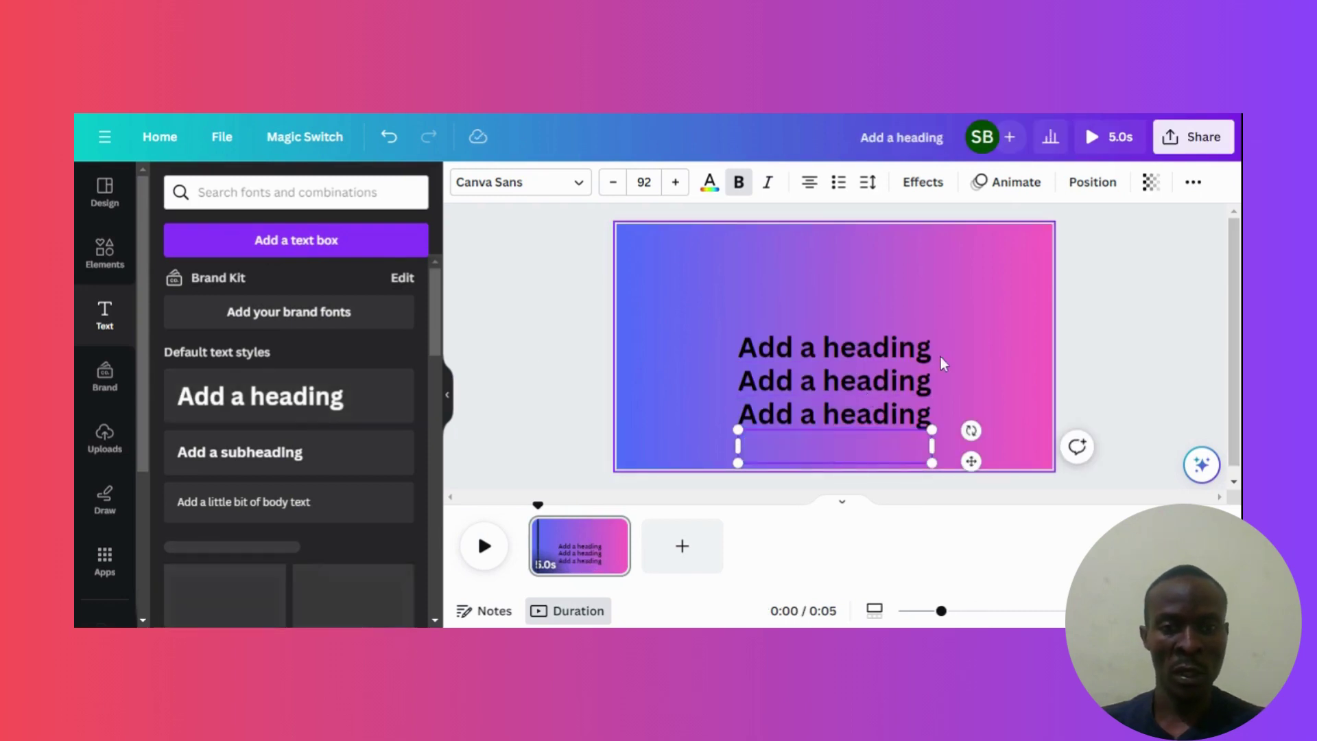
left_click(899, 411)
key("Delete")
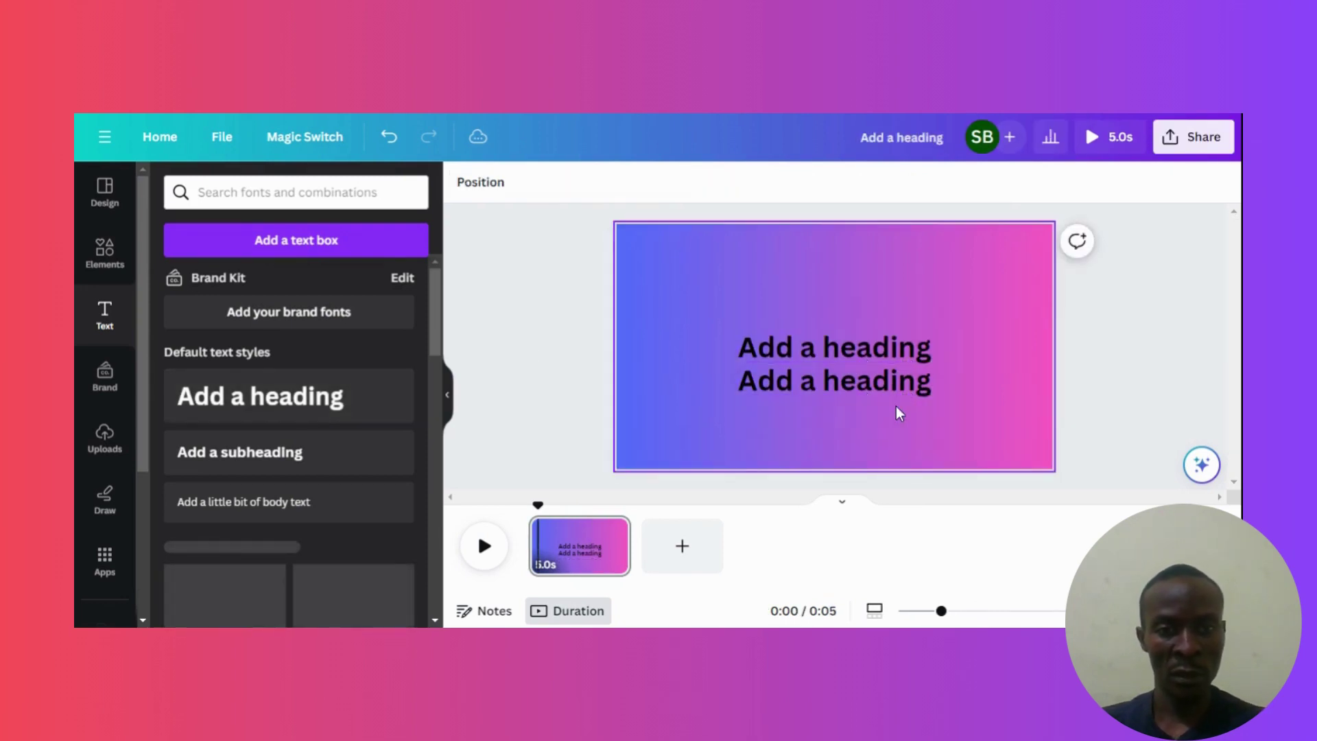
left_click(880, 383)
key("Delete")
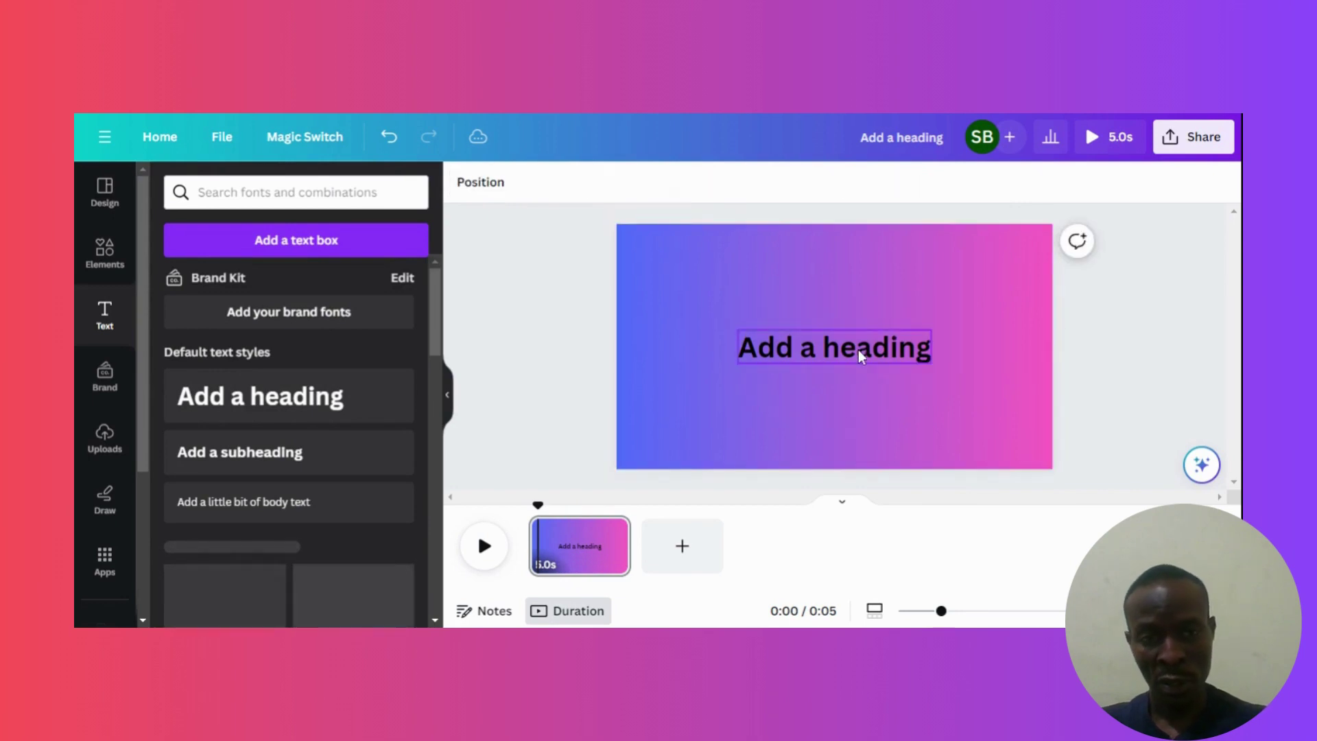
double_click(859, 354)
key("Delete")
type("T")
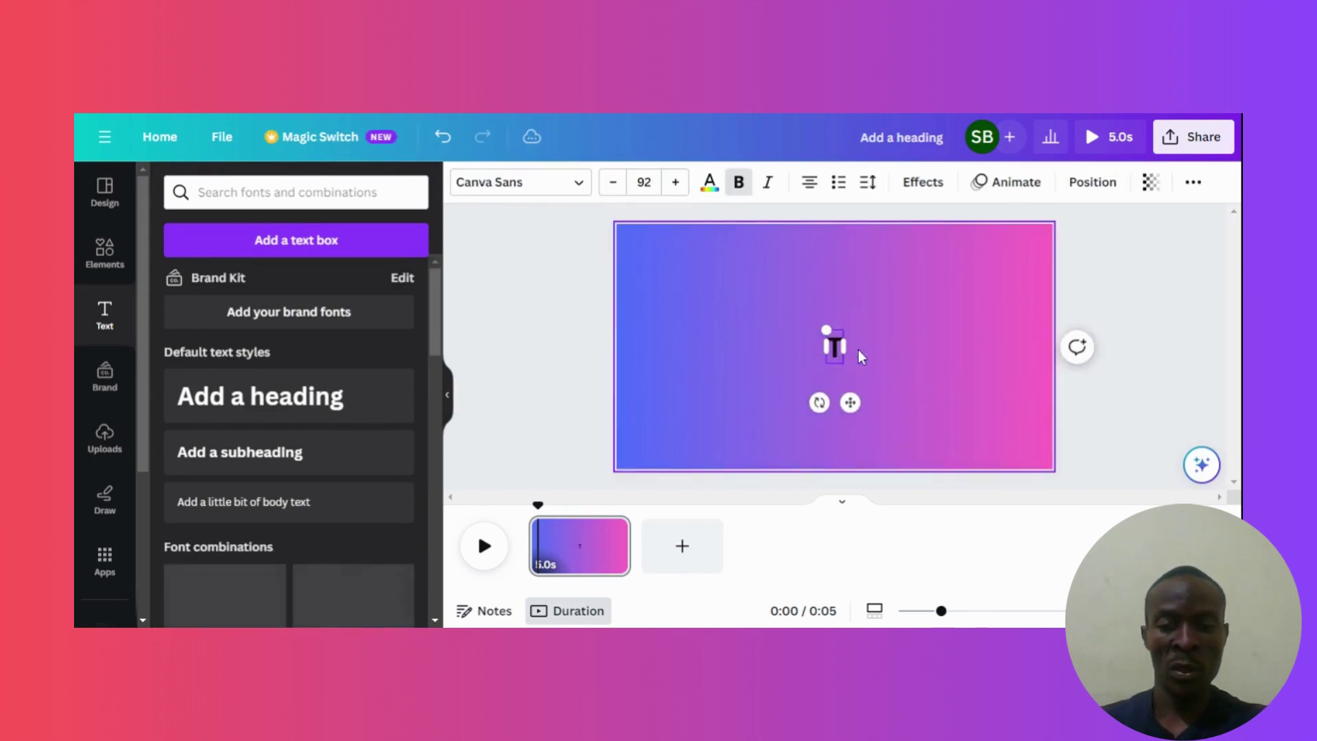
type("utor")
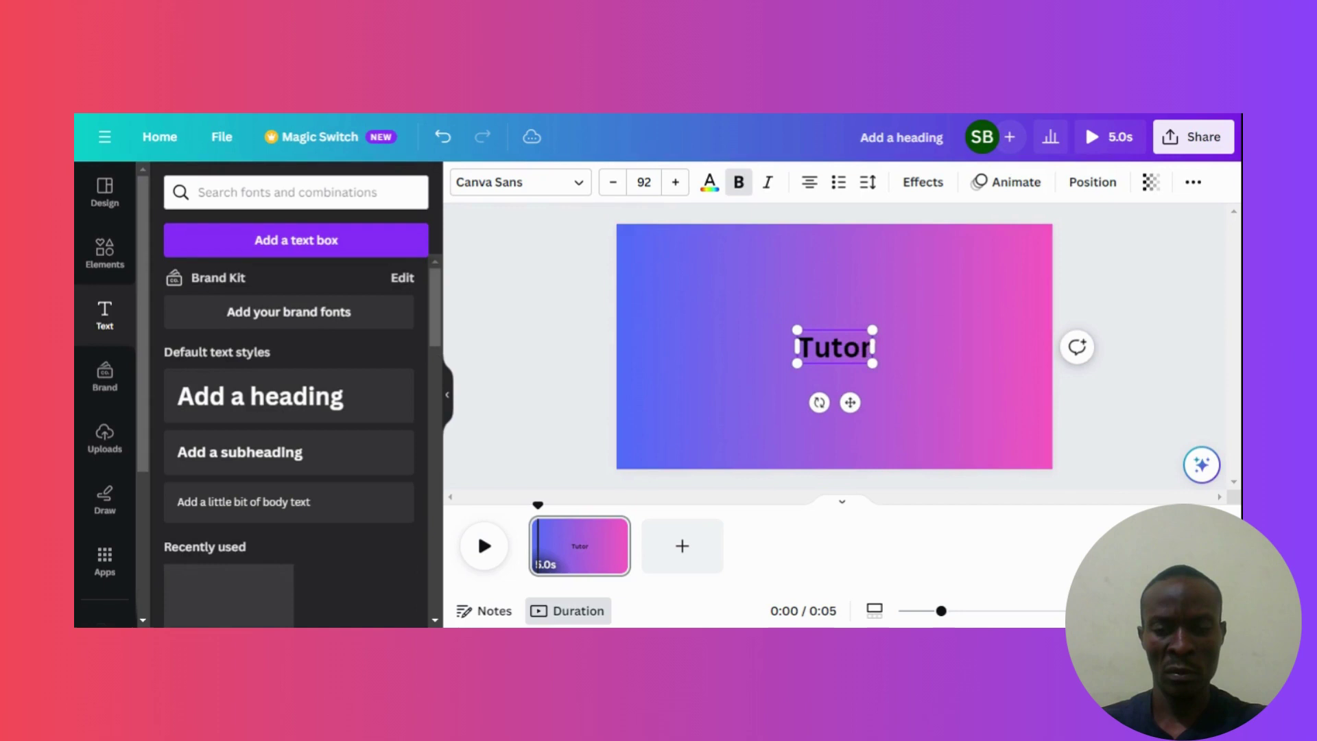
type("ial")
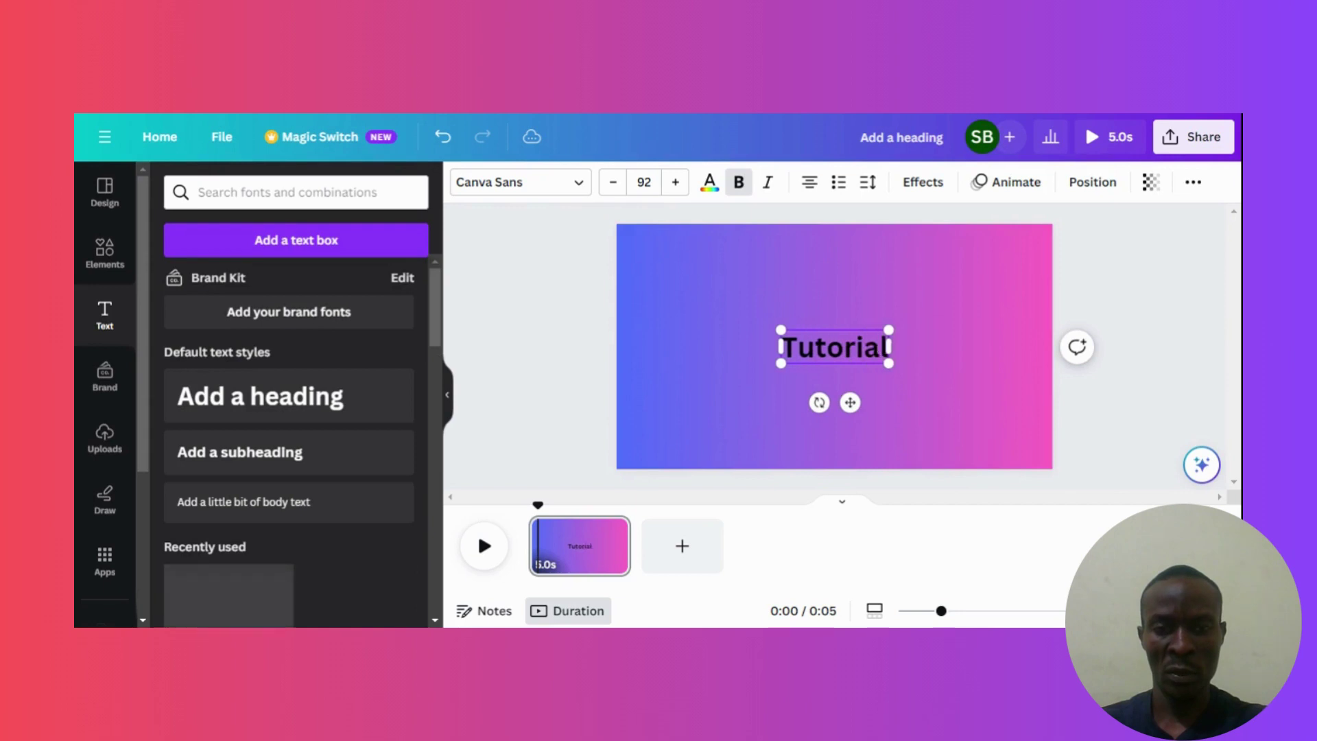
- Enlarge the Tutorial heading to size 218 and centre it on the page
left_click(889, 371)
left_click(892, 372)
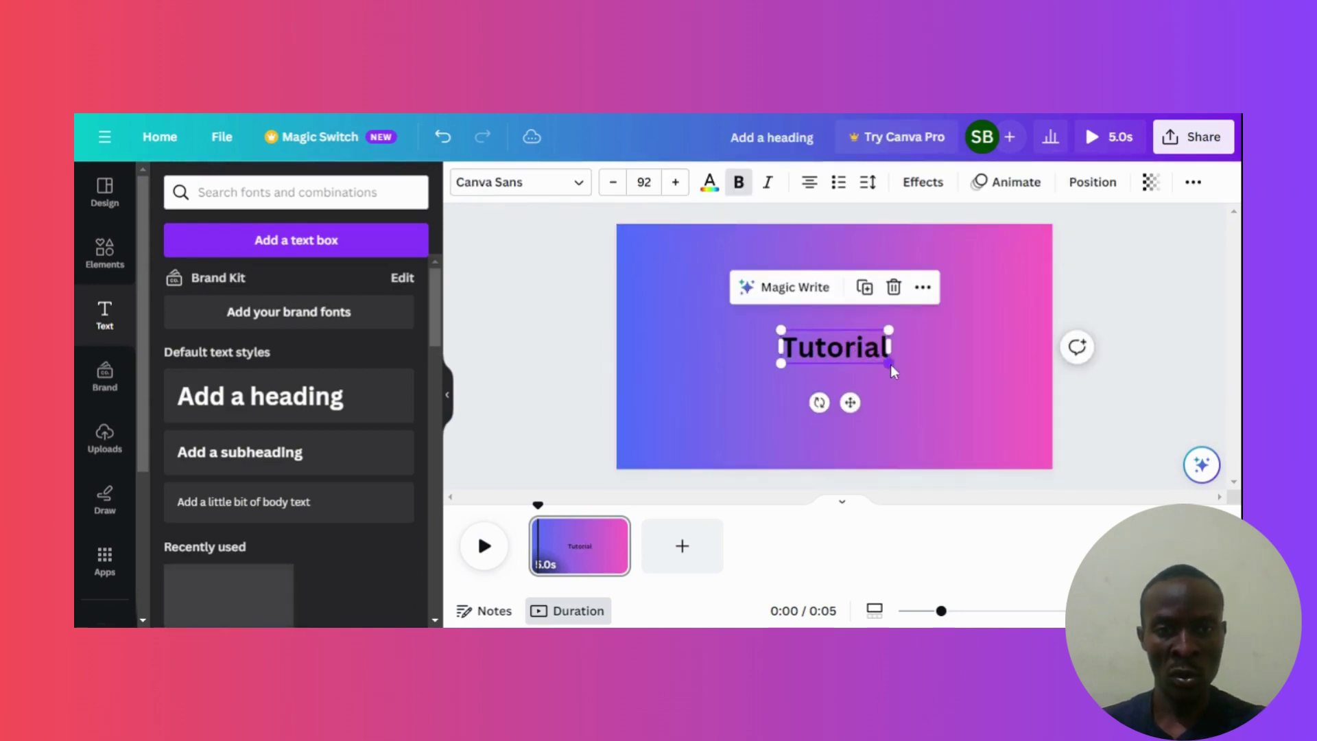
left_click_drag(892, 371, 758, 312)
left_click(1134, 328)
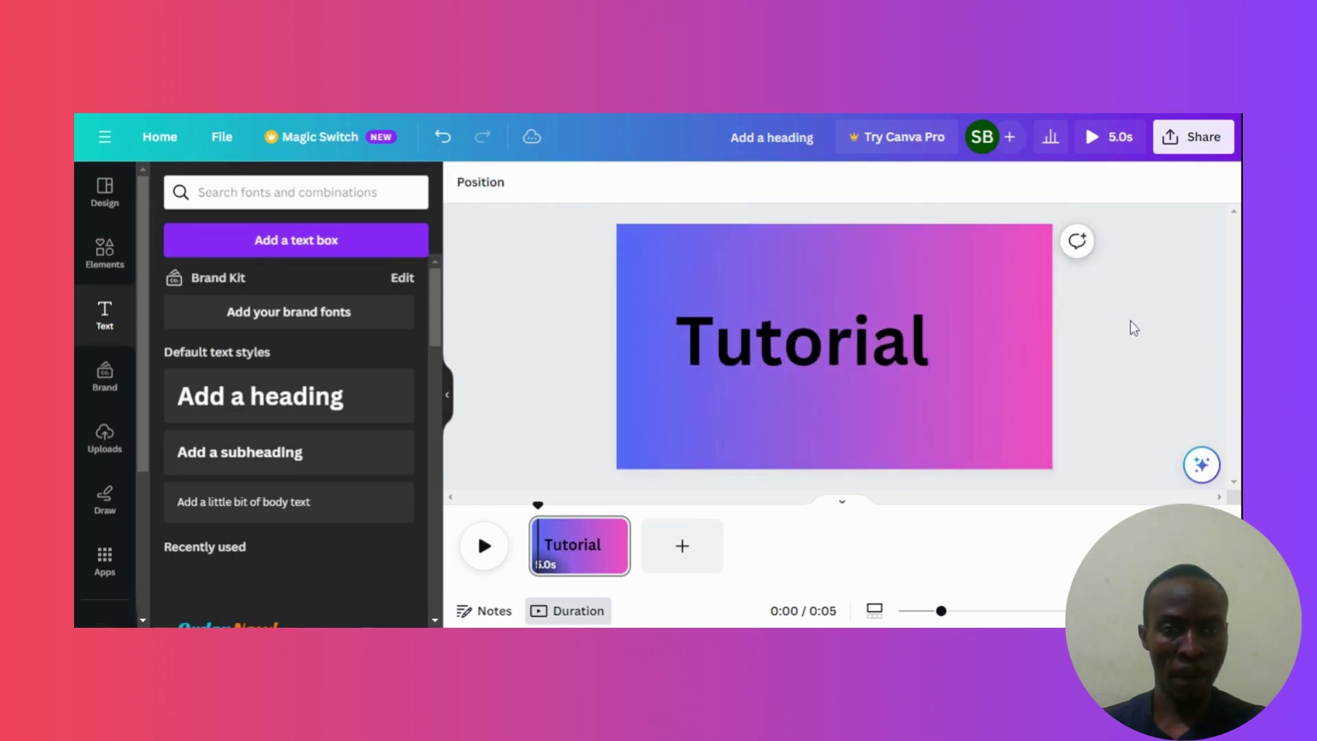
left_click_drag(817, 351, 849, 356)
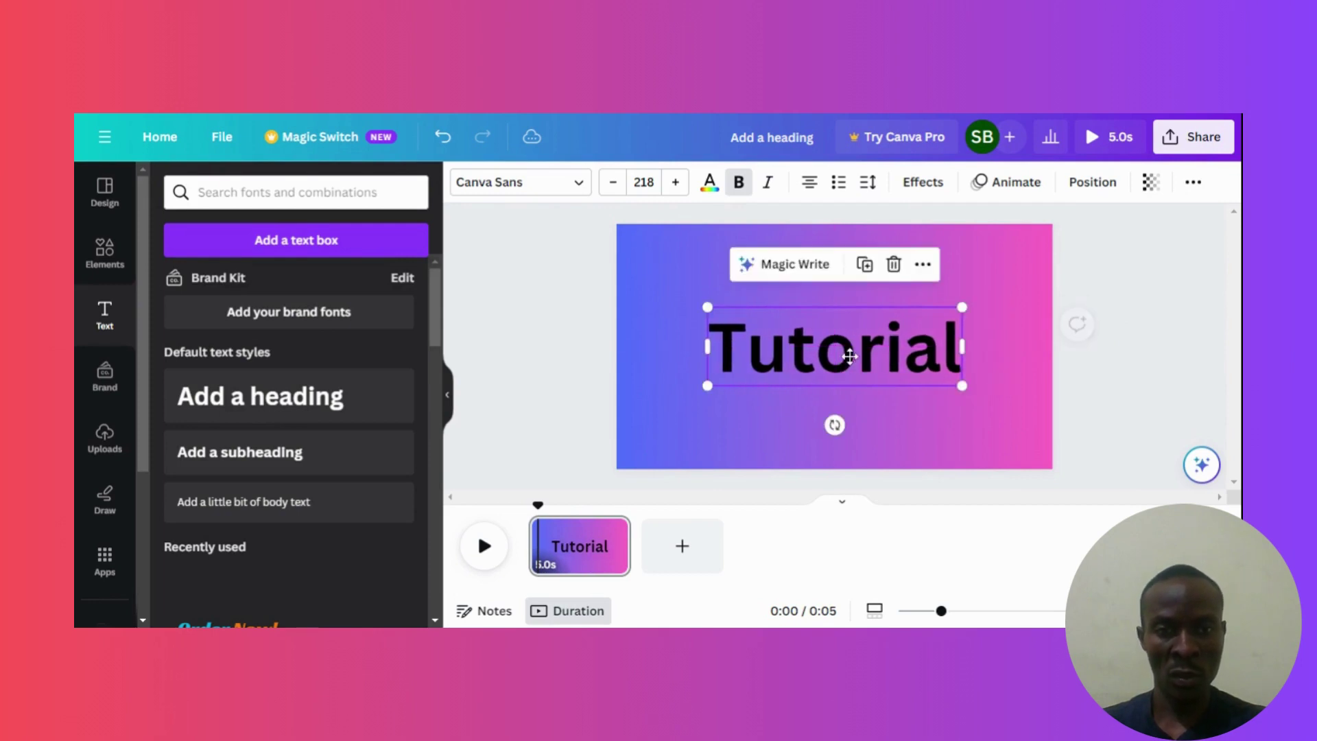
left_click(850, 359)
left_click(564, 317)
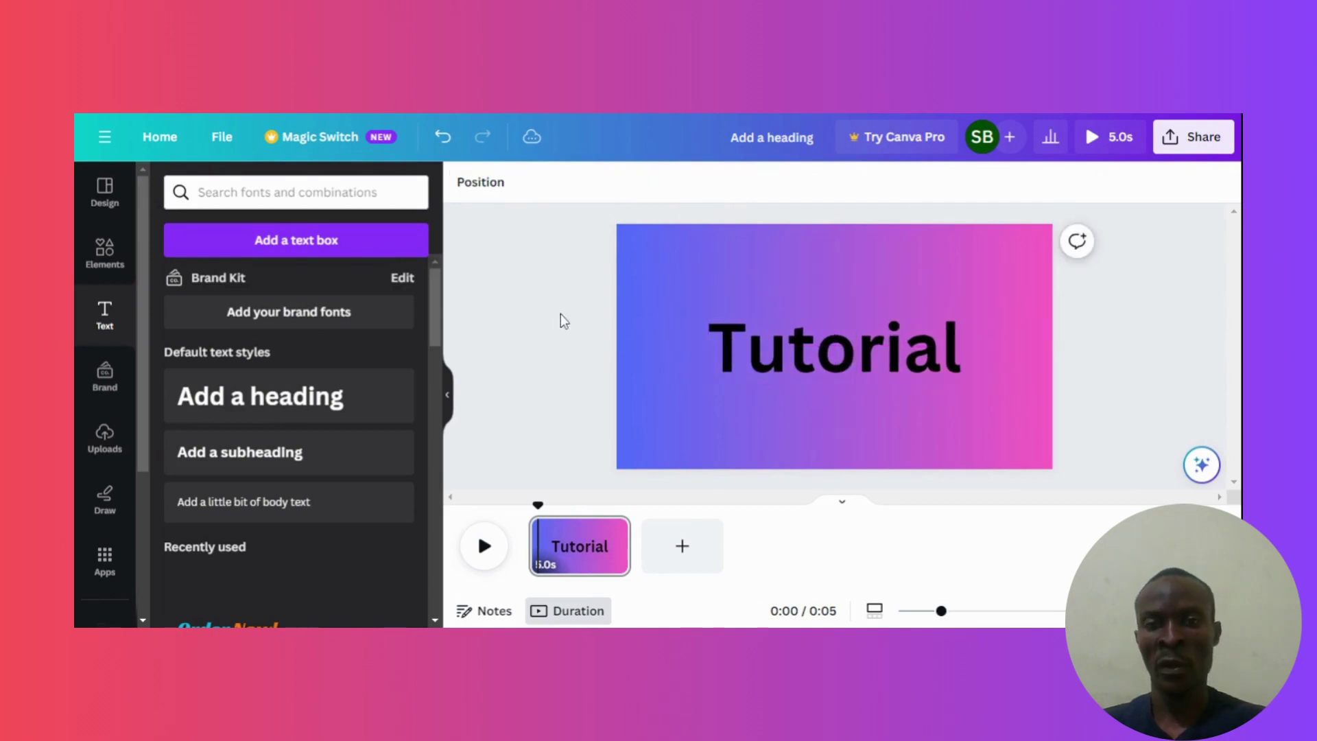
left_click(789, 337)
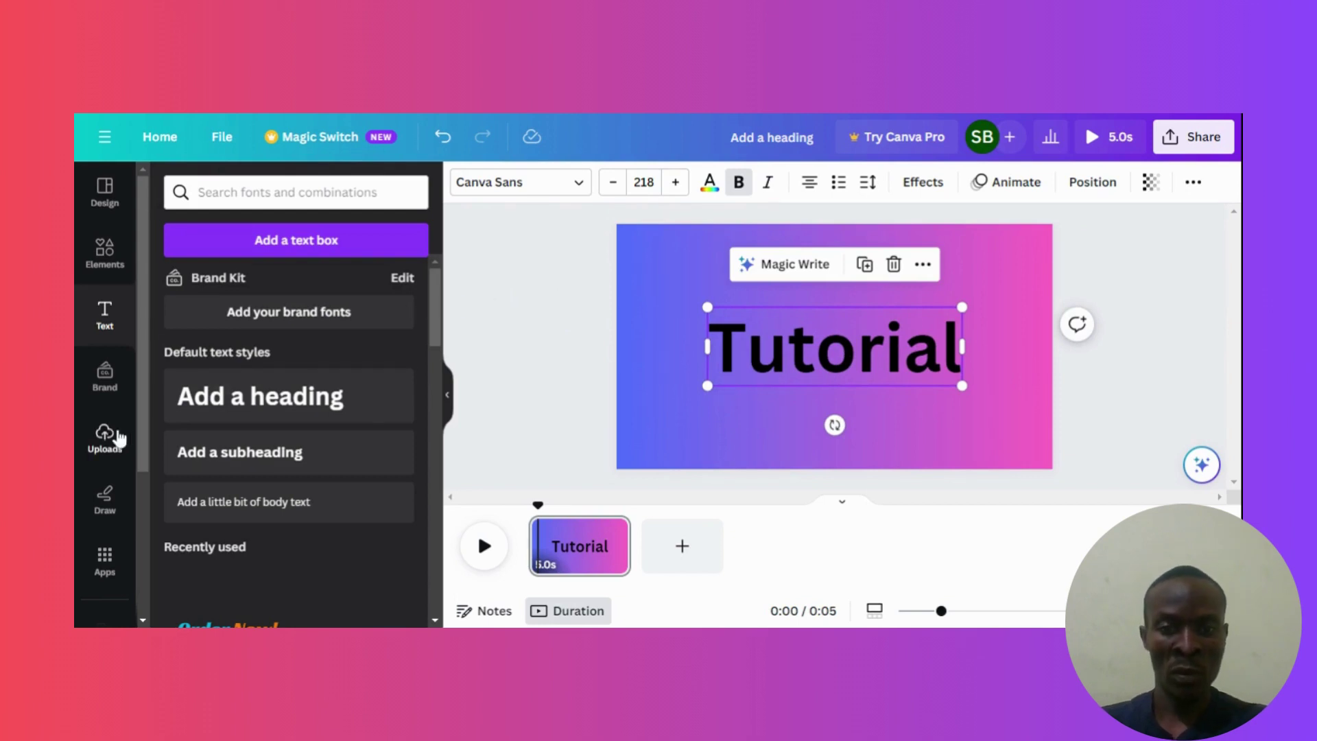
- Add a second gradient page after the title page, then browse uploaded videos and images
left_click(682, 562)
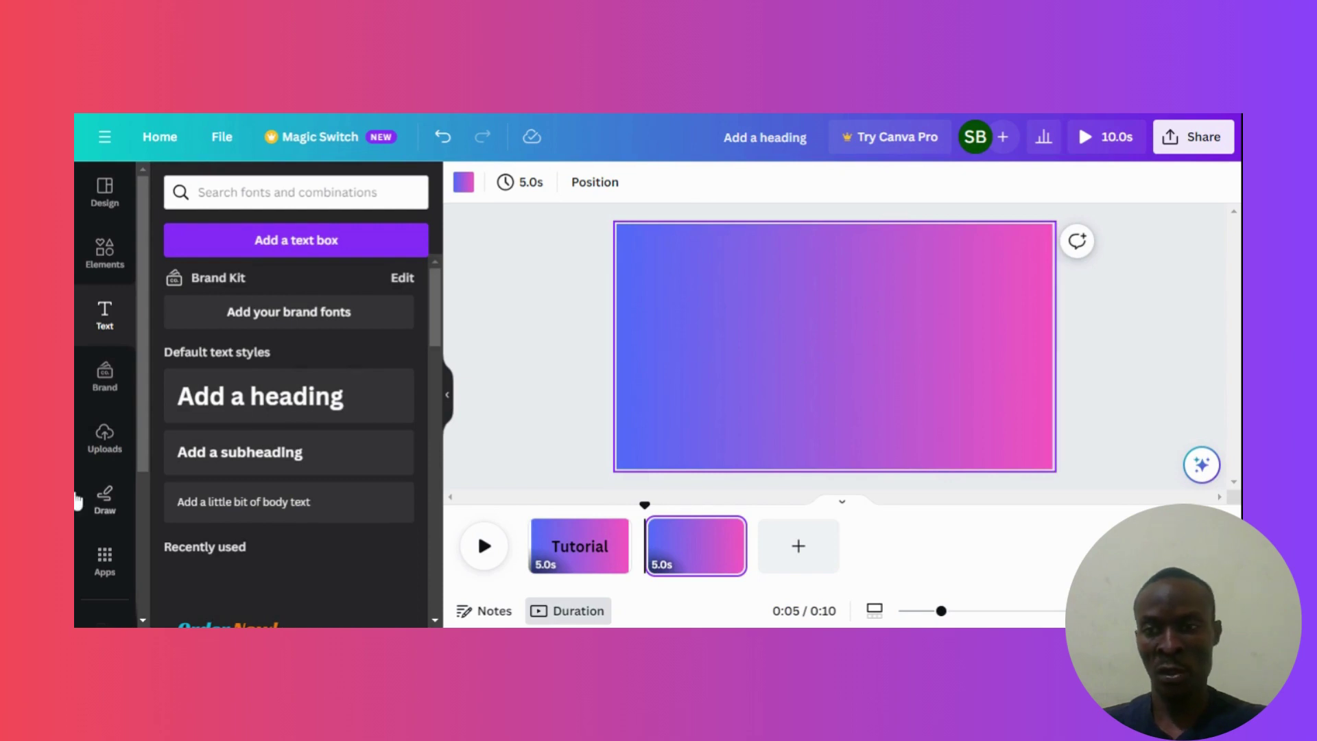
left_click(105, 438)
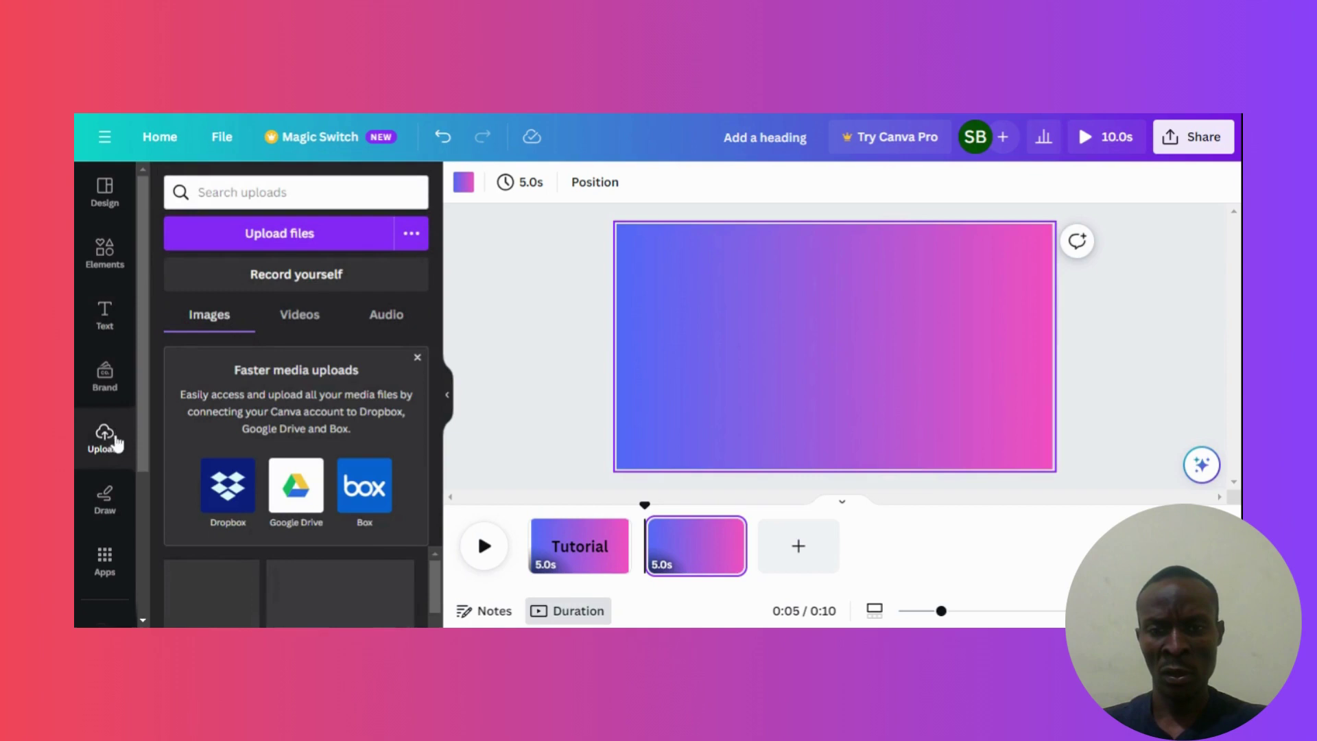
left_click(297, 316)
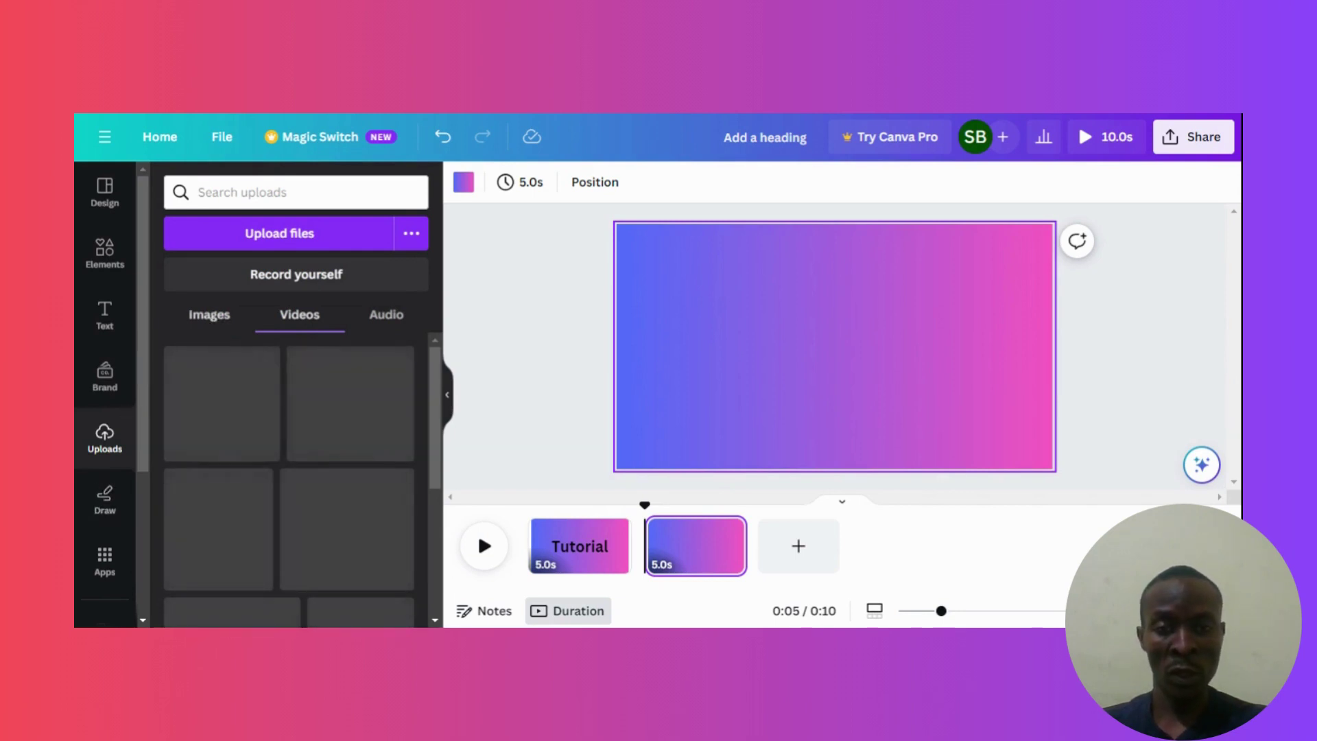
left_click(208, 321)
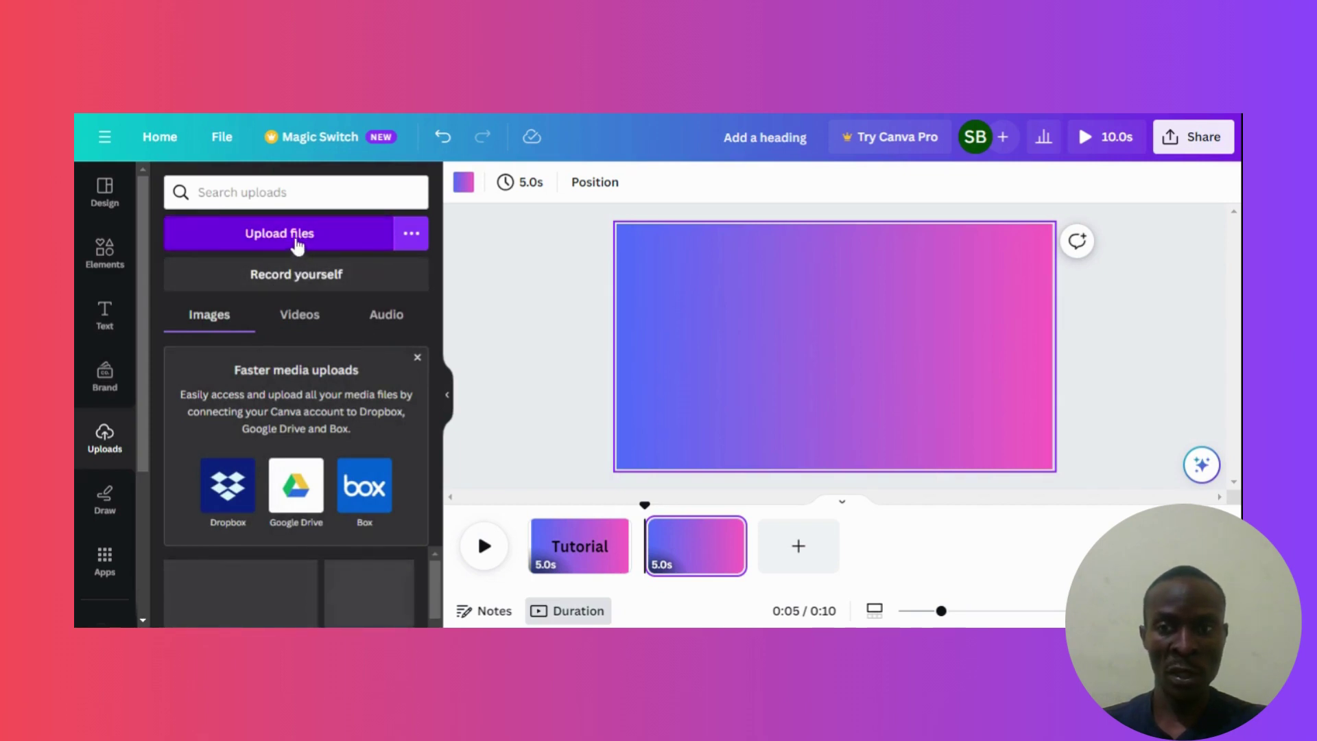
- Launch Record yourself from Uploads to open the recording studio in Camera mode
left_click(308, 278)
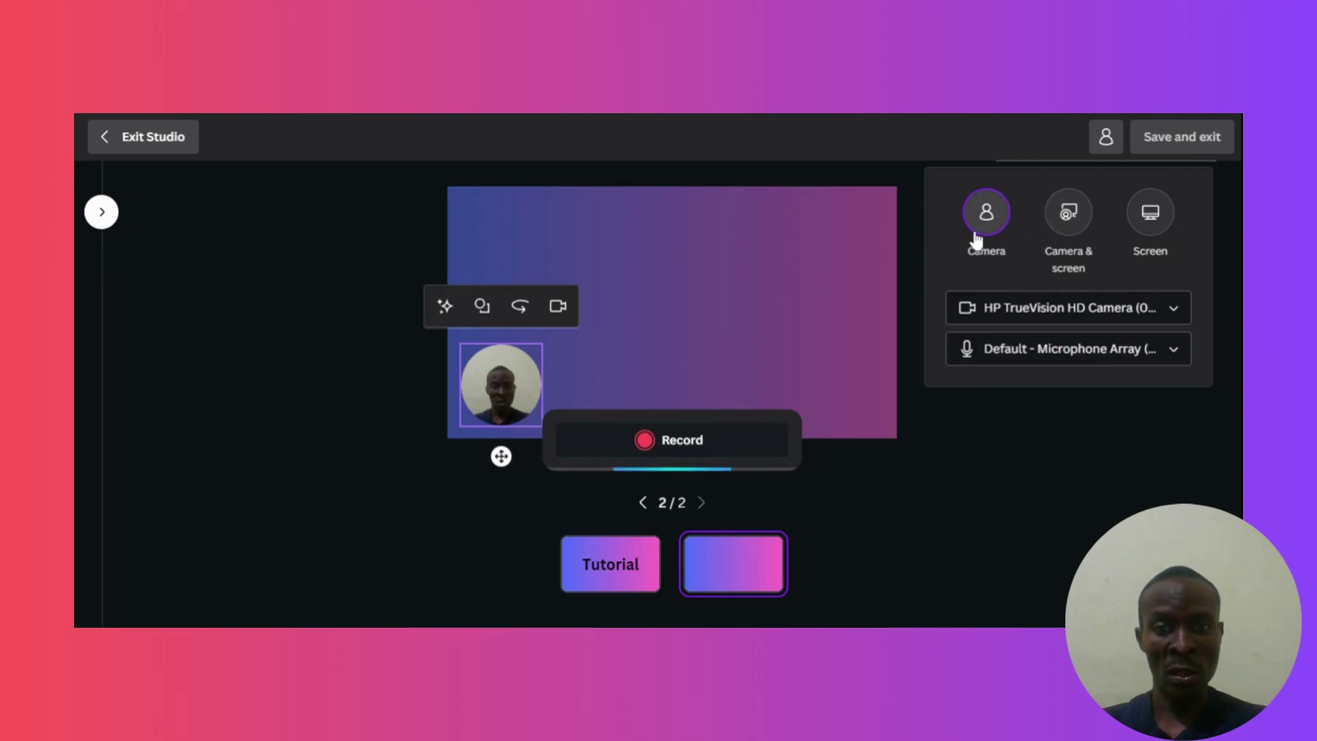
- Switch the recorder to Camera & screen, sharing the Bible-study website behind the webcam
left_click(1063, 225)
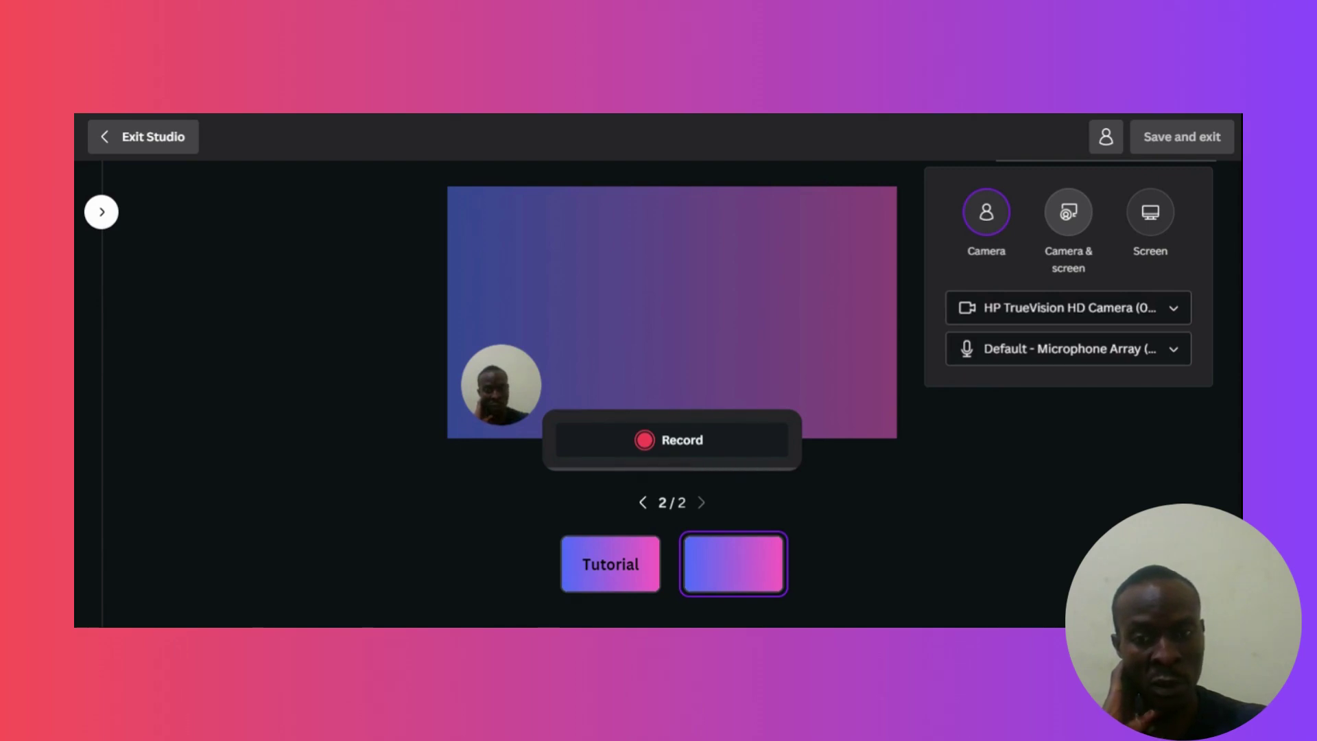
left_click(1068, 212)
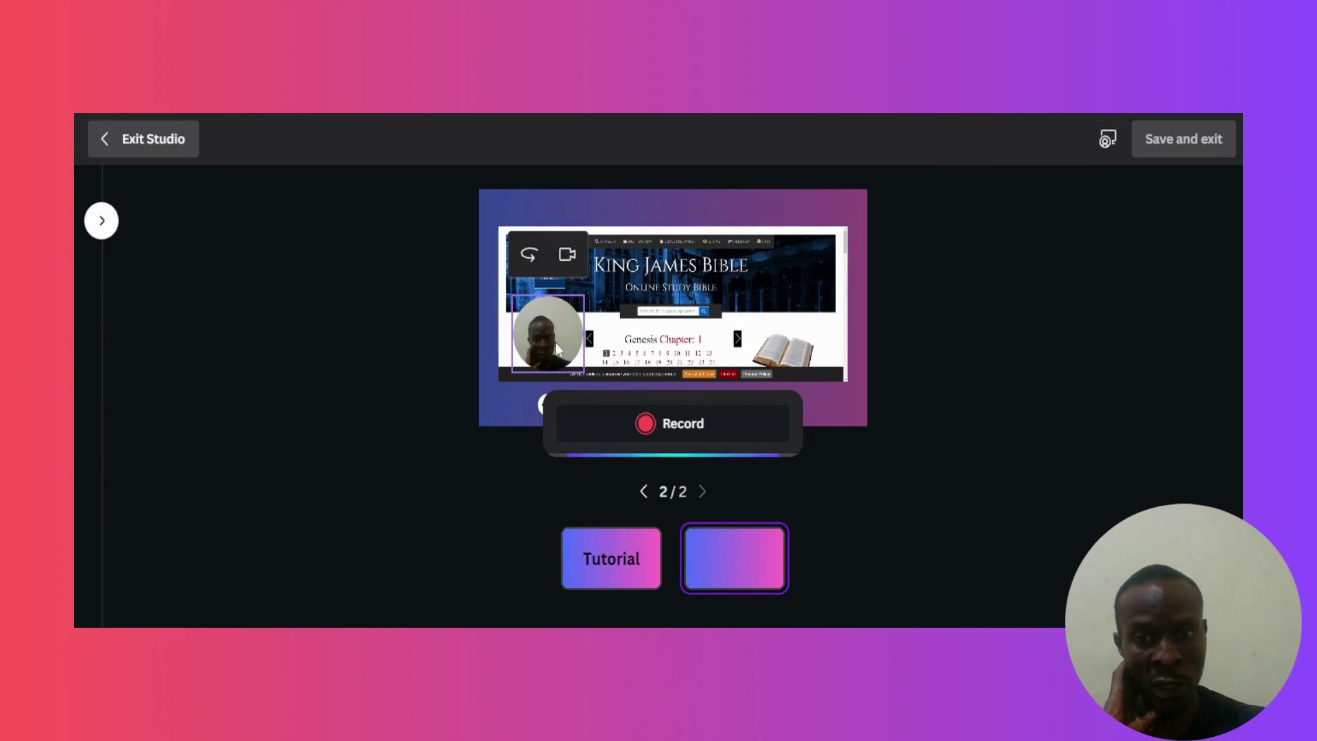
- Move the webcam bubble to the top-left corner of the recording slide
left_click_drag(568, 337, 528, 397)
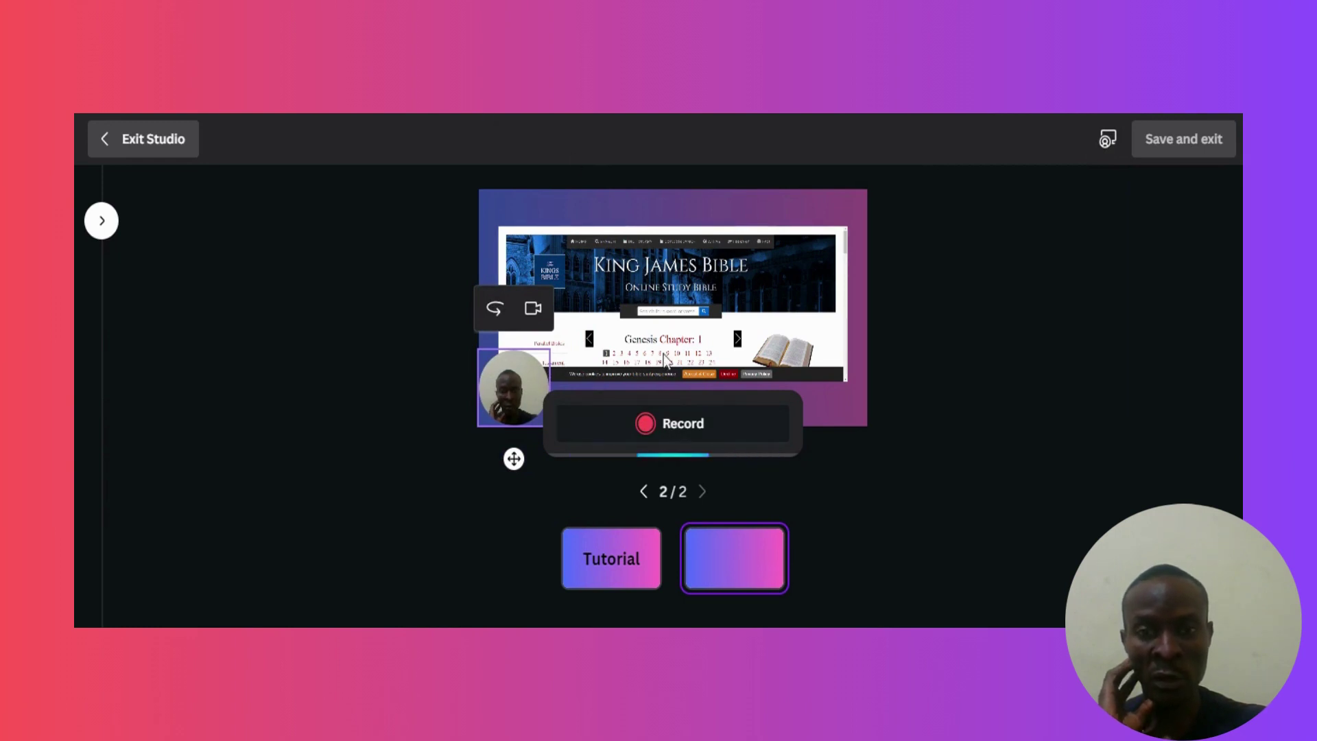
left_click_drag(500, 380, 507, 165)
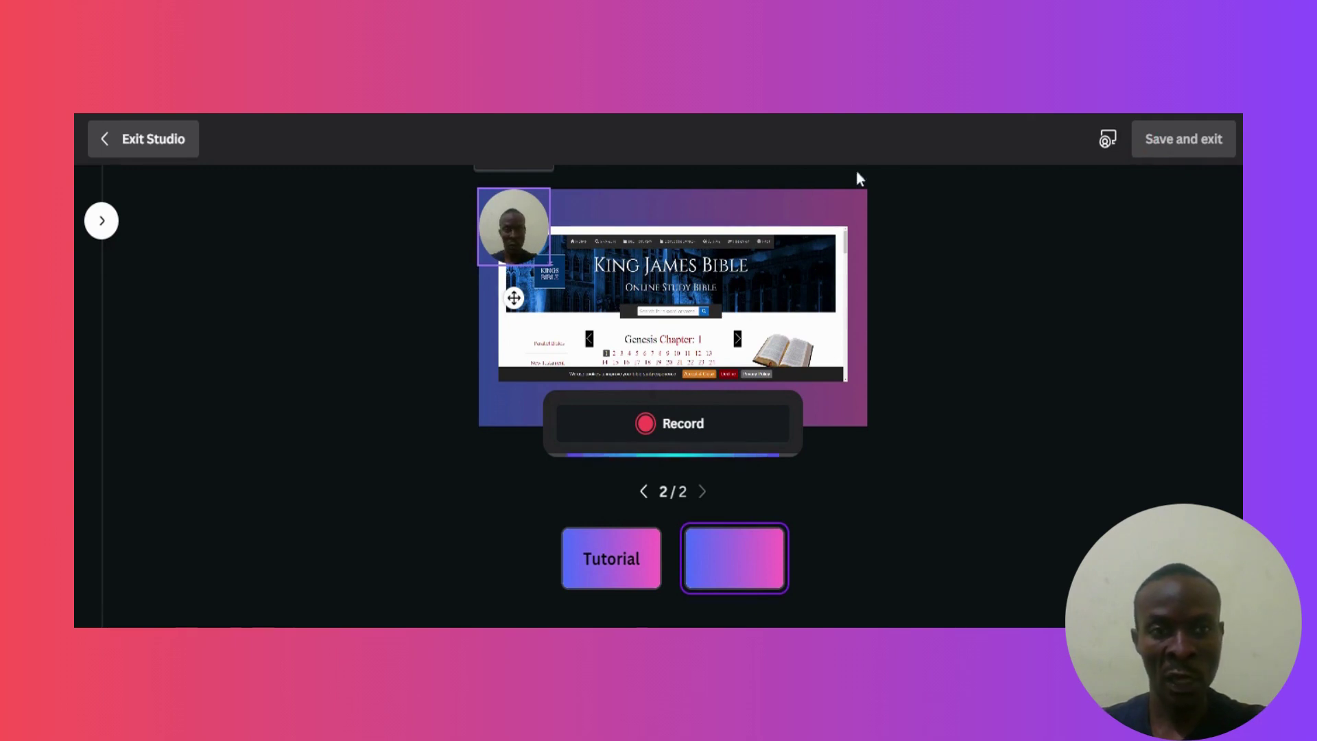
- Record a 4.8-second camera-and-screen clip and save it onto page 2
left_click(656, 424)
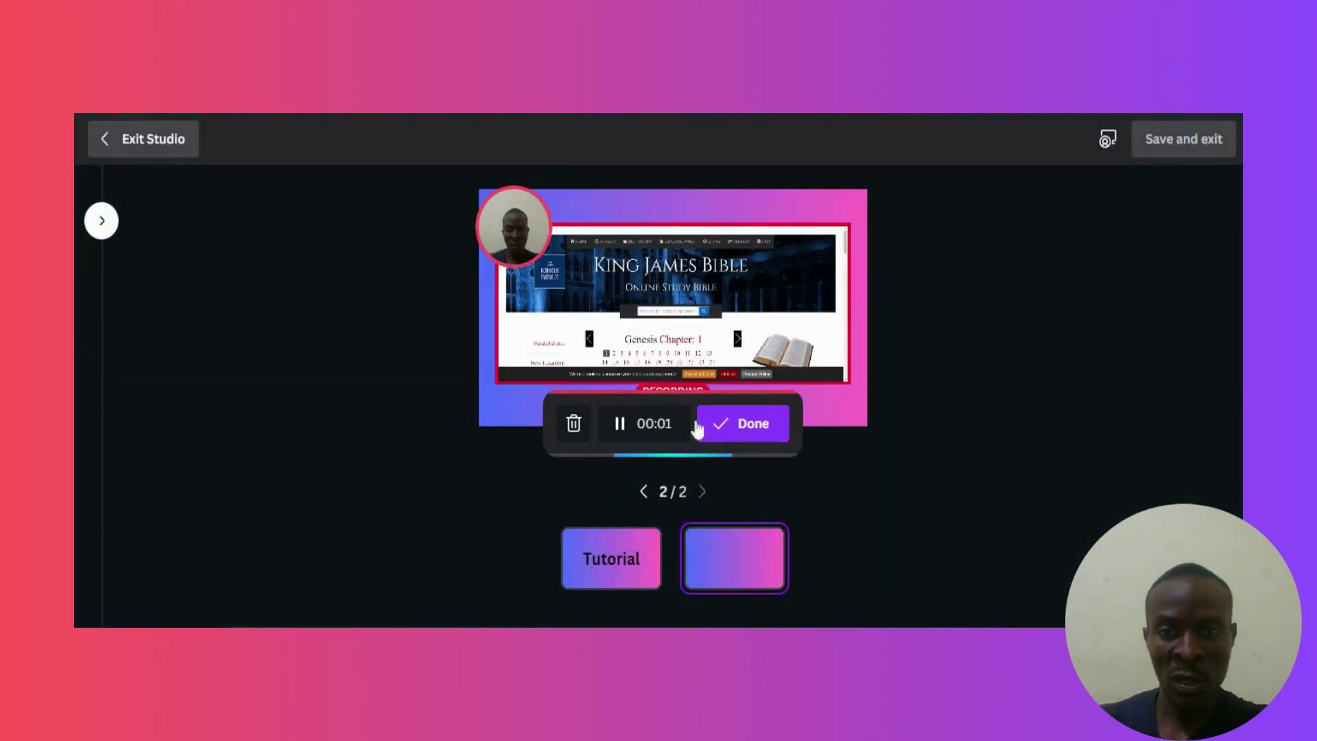
left_click(747, 429)
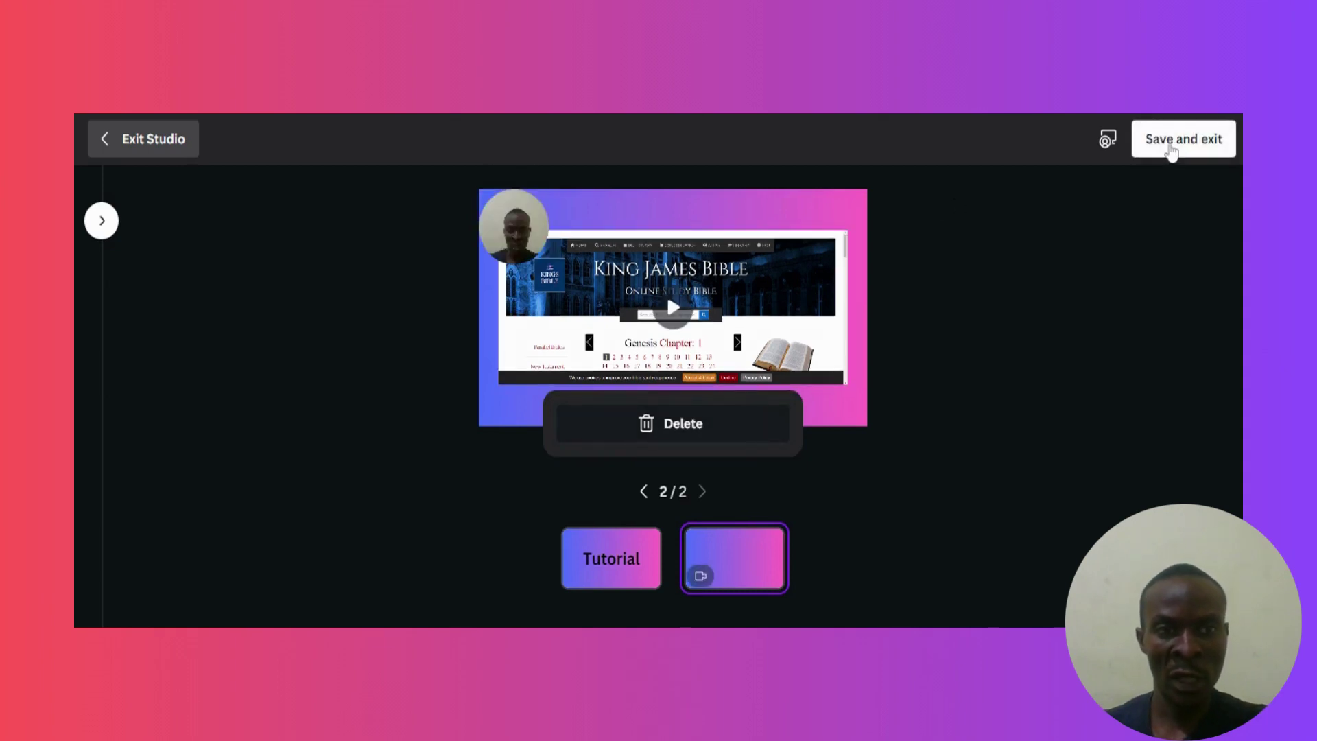
left_click(1172, 154)
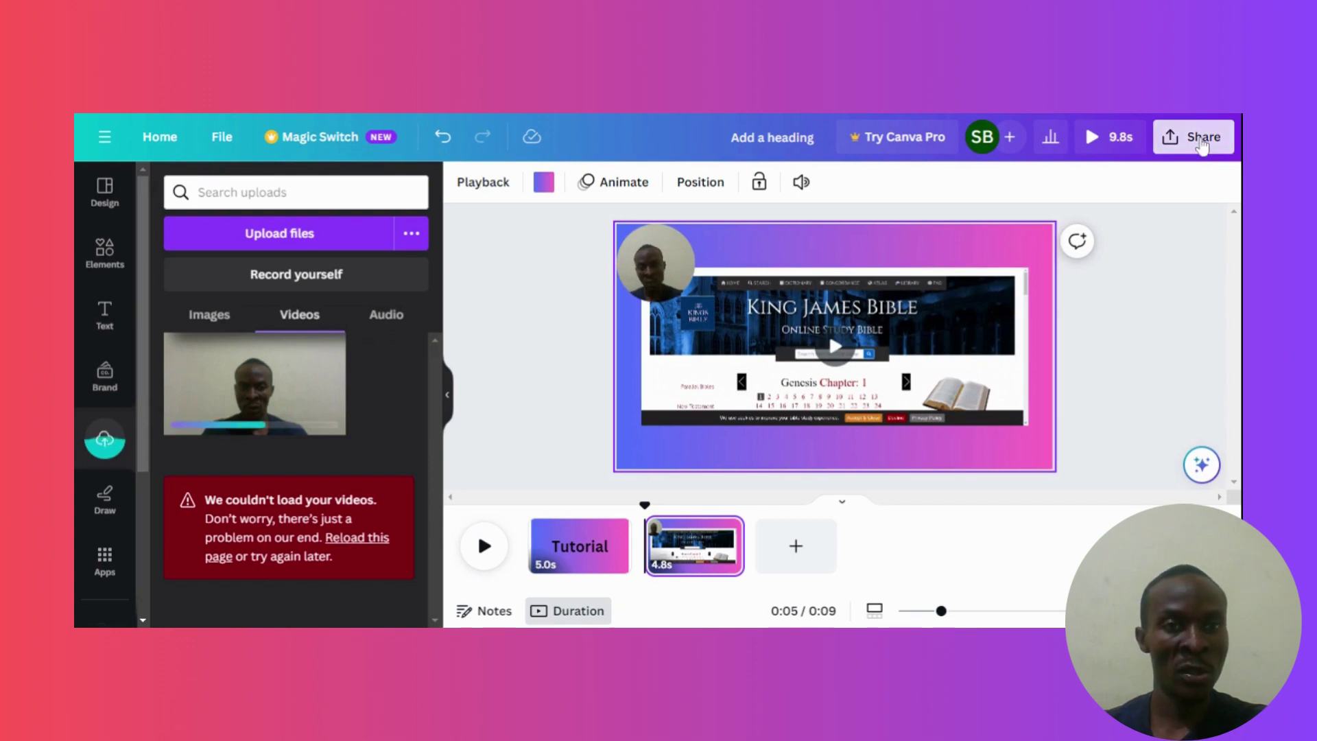
- Download all 2 pages as a 1080p MP4 Video from the Share menu
left_click(1201, 145)
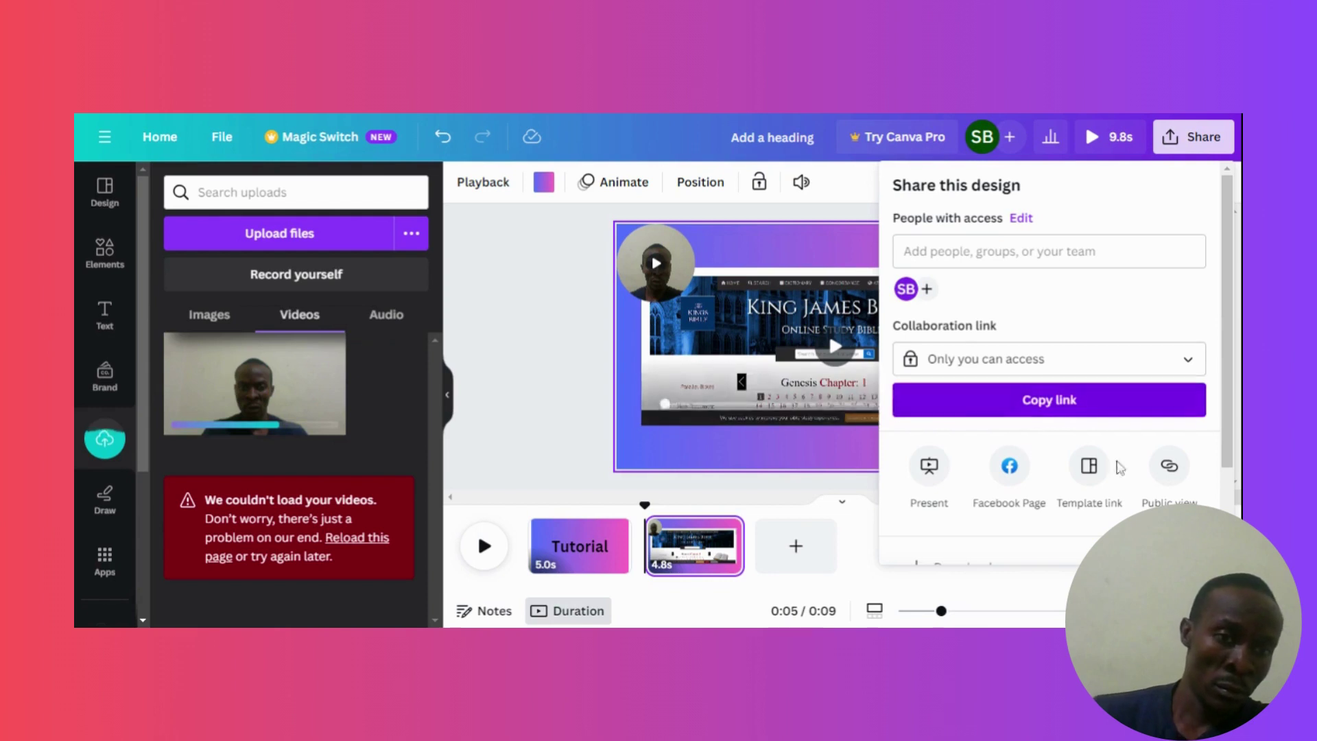
scroll(1226, 411, "down", 3)
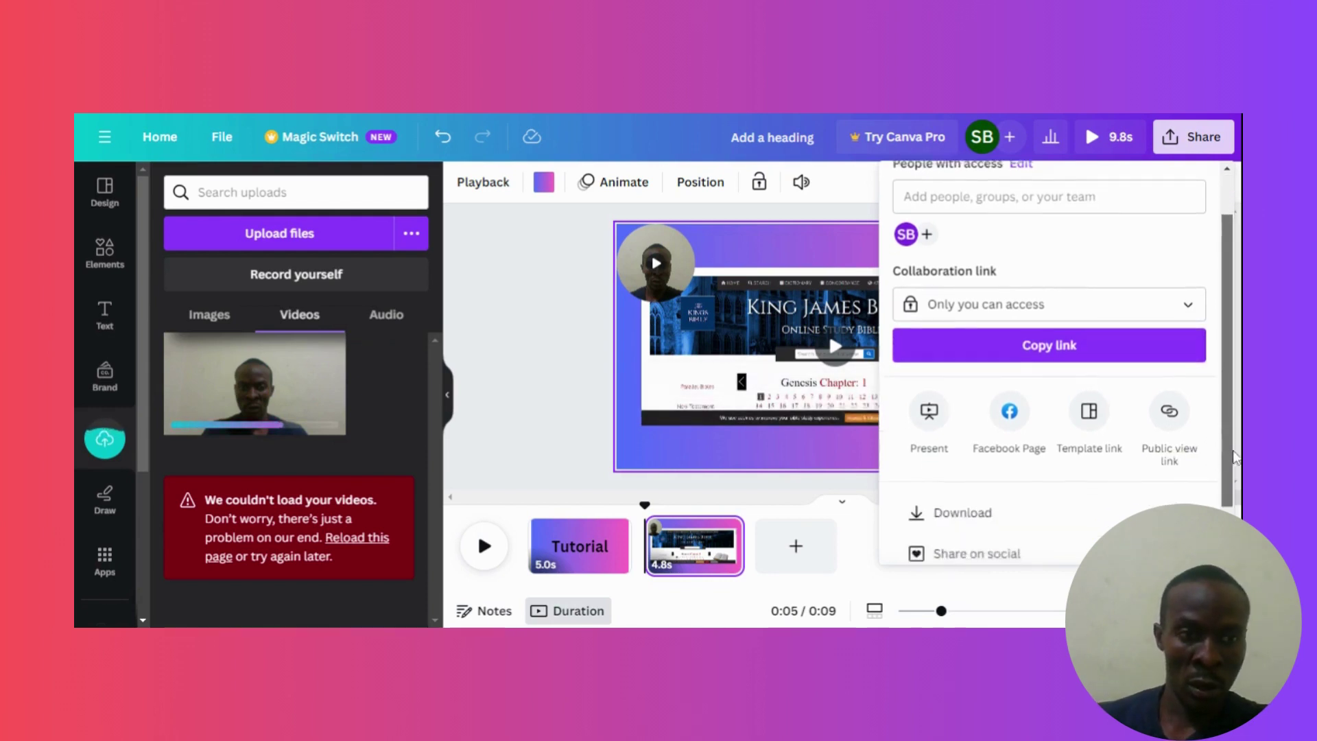
left_click(1097, 484)
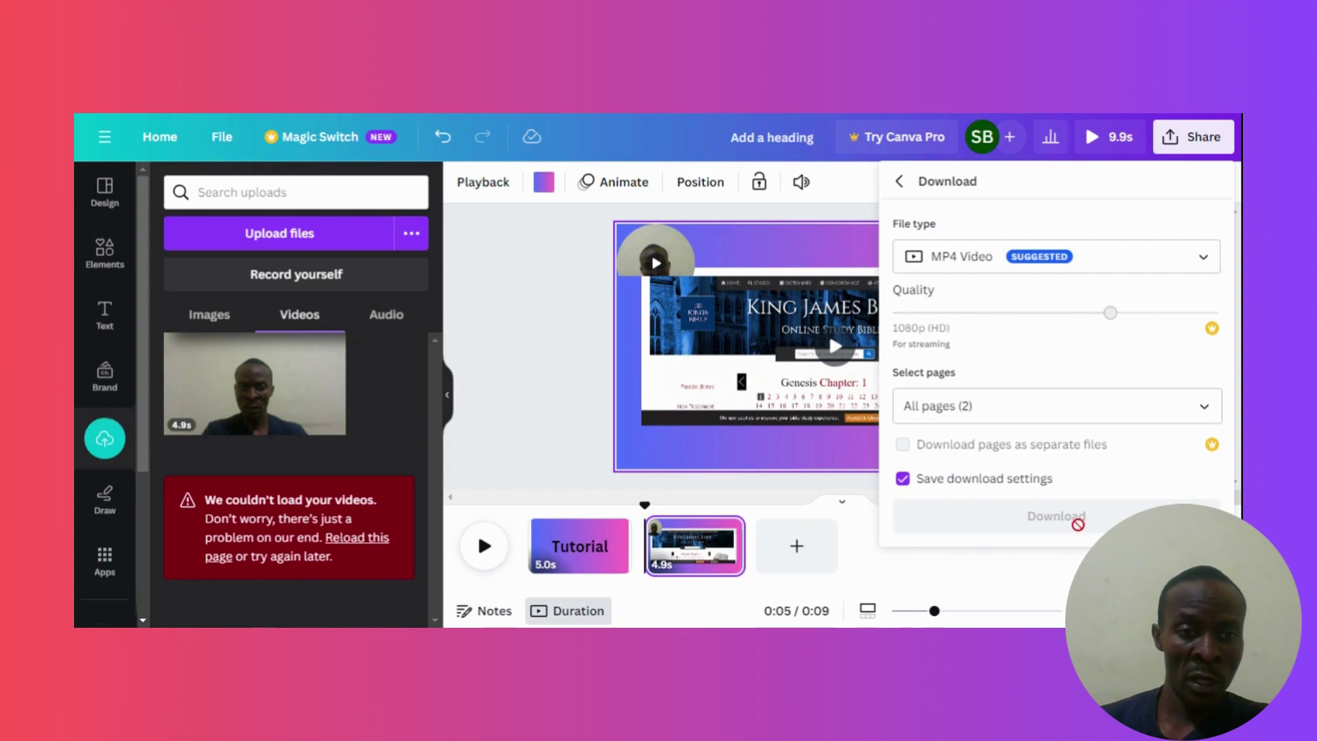
left_click(1054, 523)
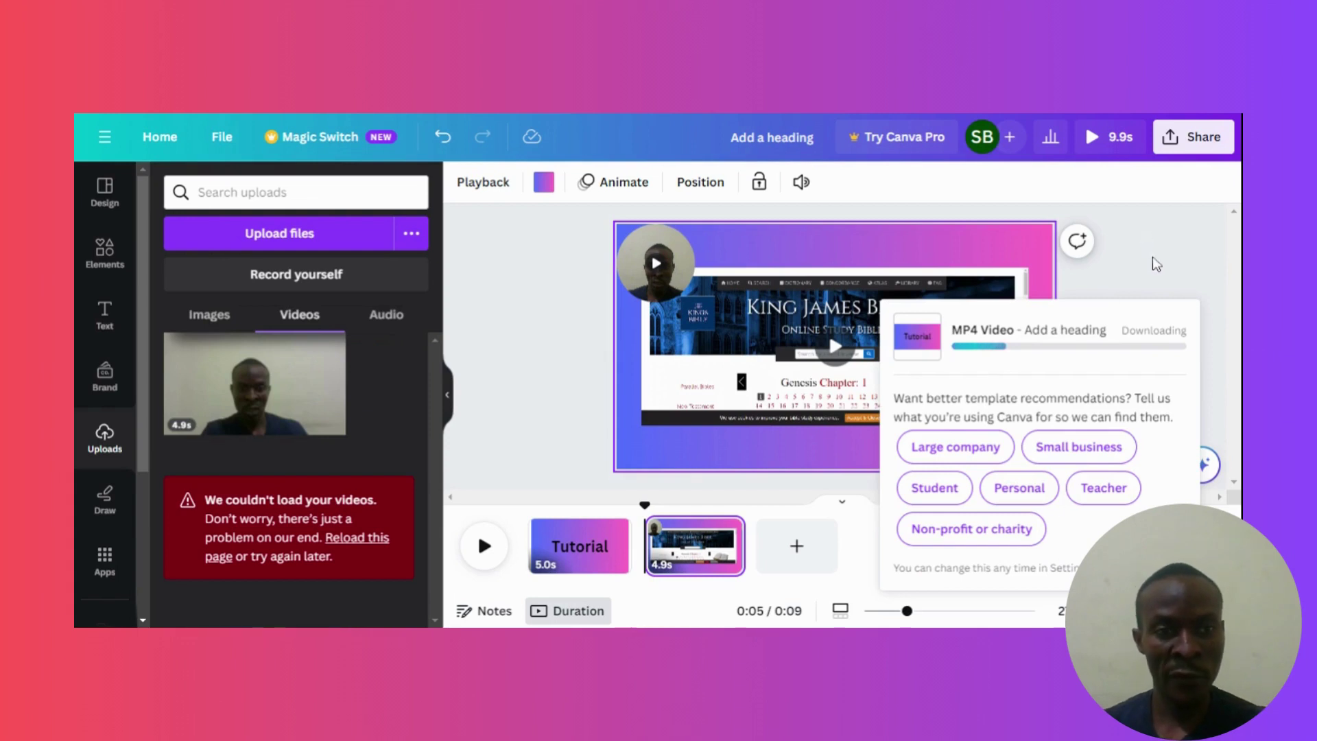
left_click(1142, 275)
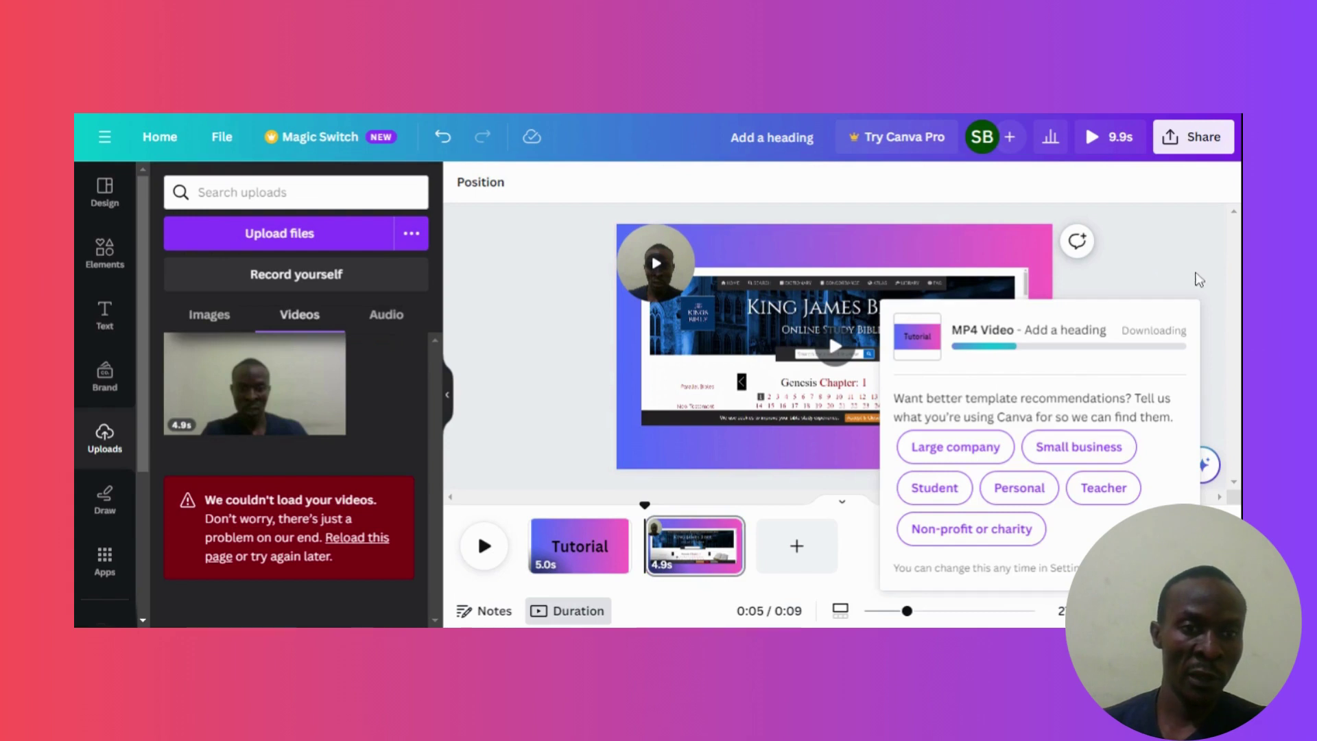
- Bring back the download card and confirm the 9.9-second two-page MP4 finished downloading
left_click(1201, 265)
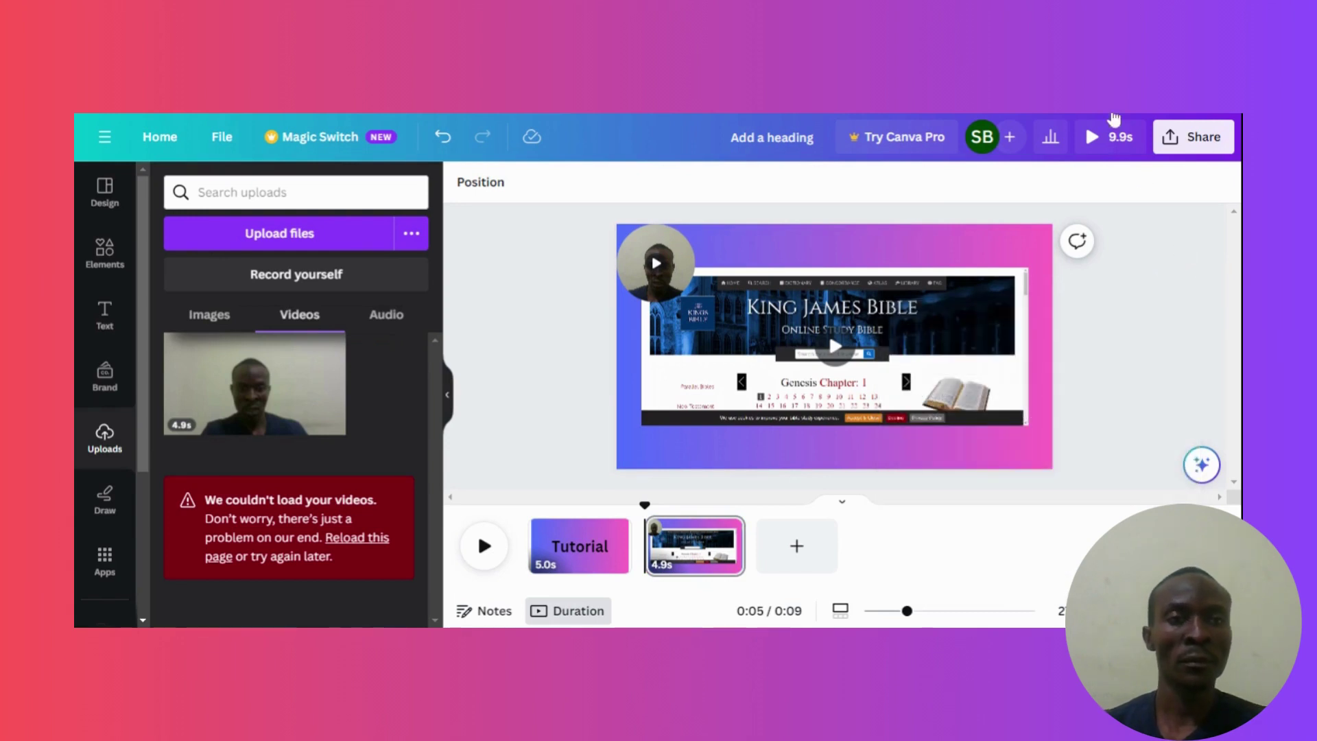